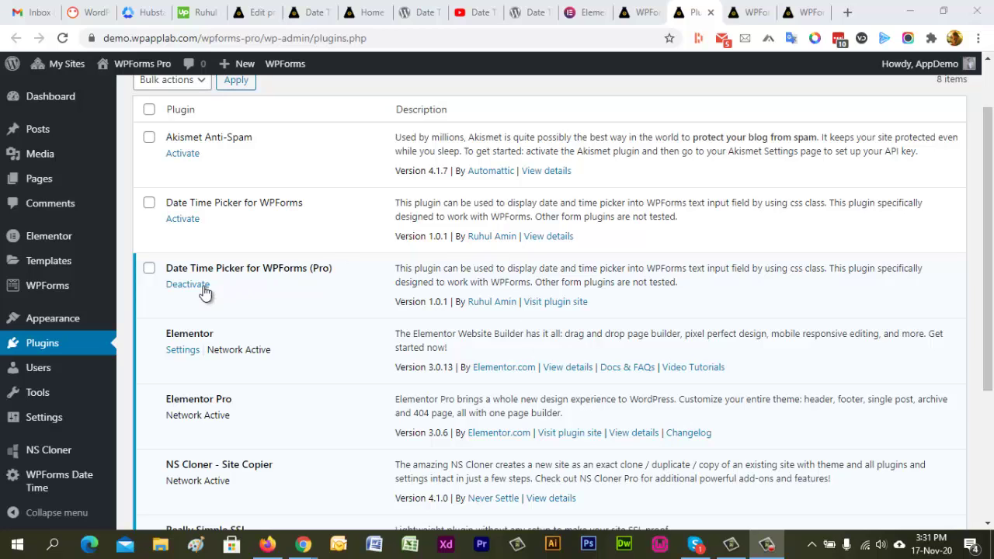
Step: Highlight the active Date Time Picker for WPForms (Pro) plugin in the plugins list
left_click_drag(226, 284, 166, 286)
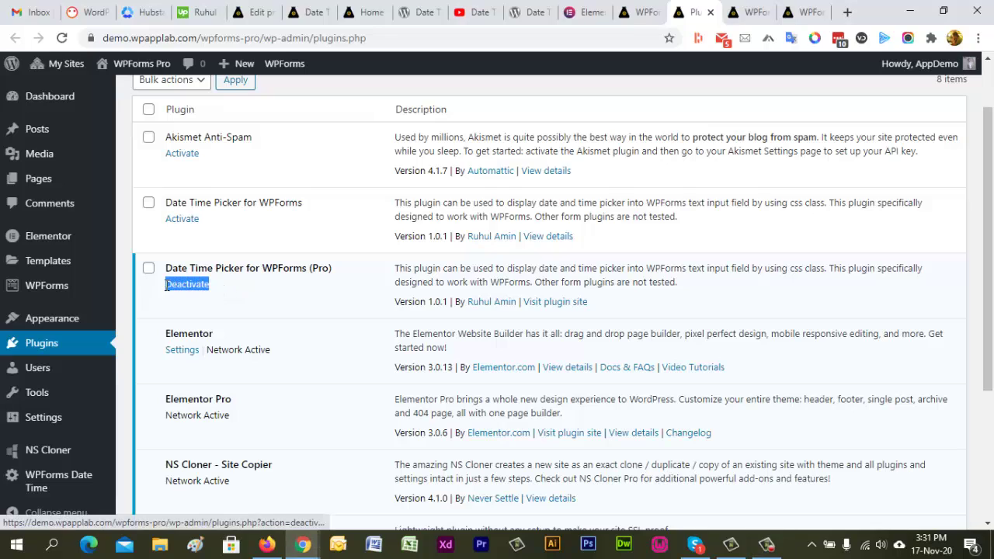
left_click(286, 296)
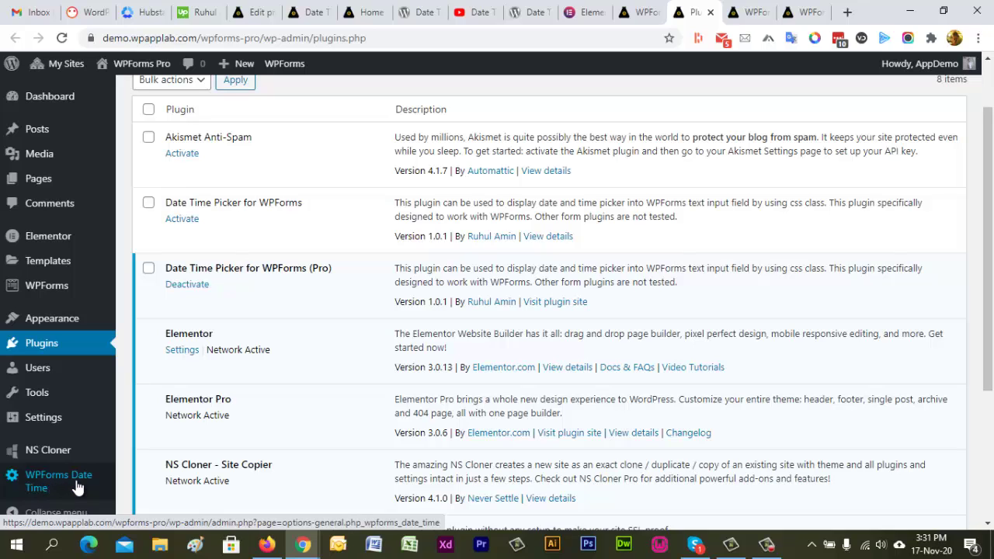
Step: Scroll through the Style Options on the WPForms Date Time settings page
left_click(739, 14)
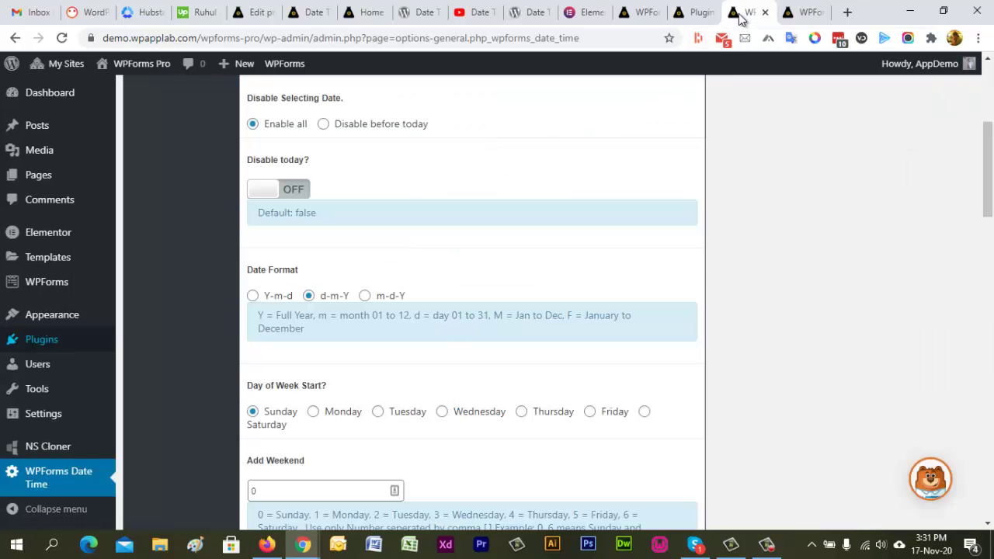
scroll(695, 259, "up", 3)
scroll(695, 266, "up", 3)
scroll(797, 288, "down", 2)
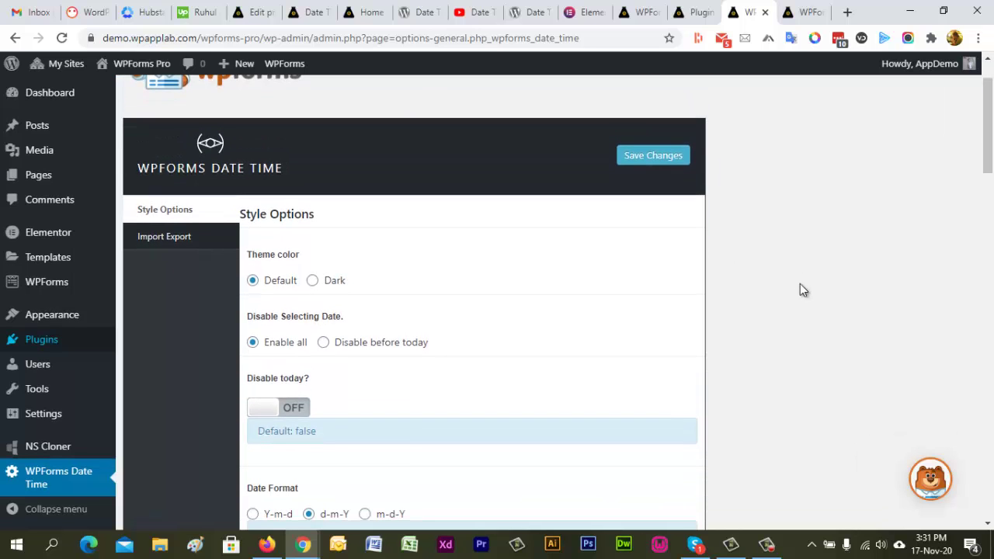
scroll(803, 290, "down", 3)
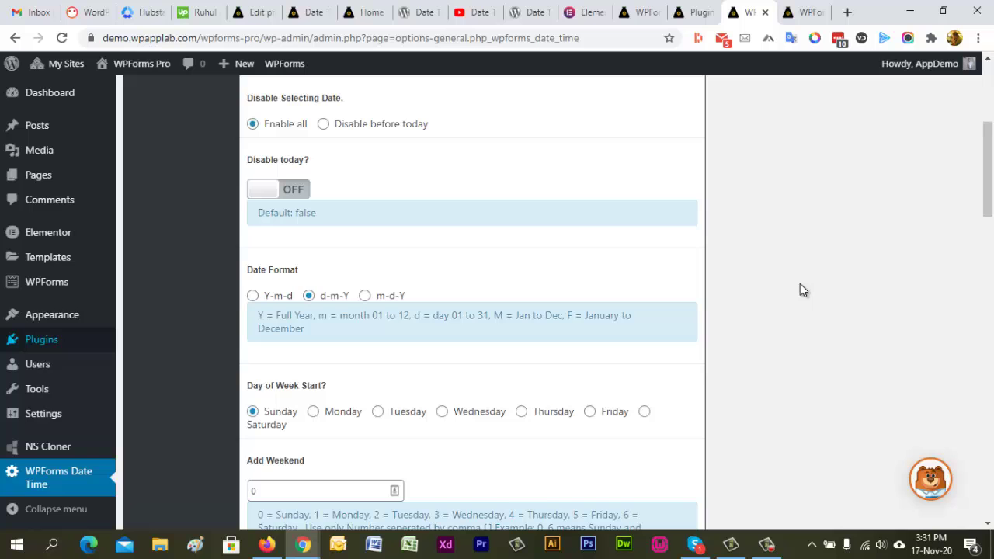
scroll(803, 291, "down", 4)
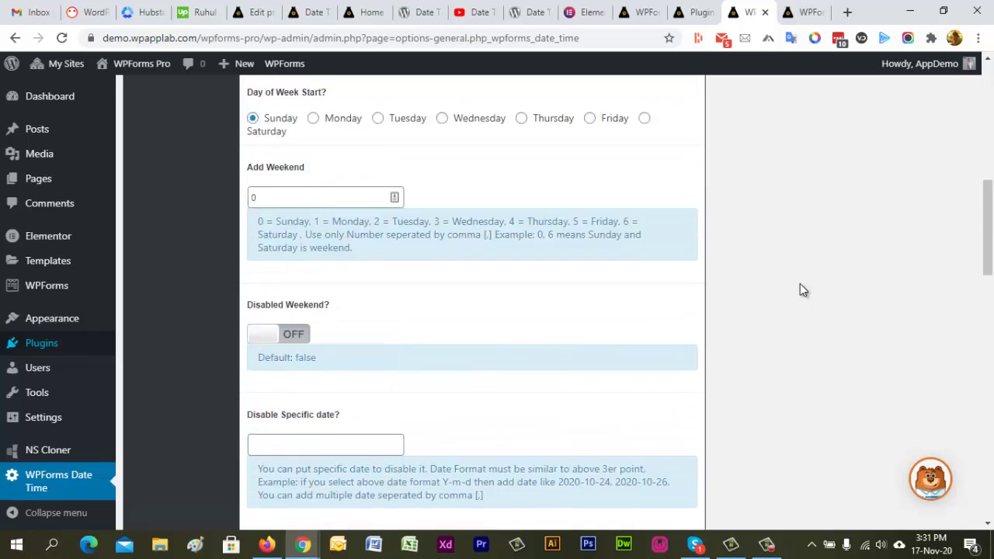
scroll(803, 291, "up", 6)
Step: Preview the demo form's Date Picker, Time Picker and Date Time Picker popups
left_click(800, 12)
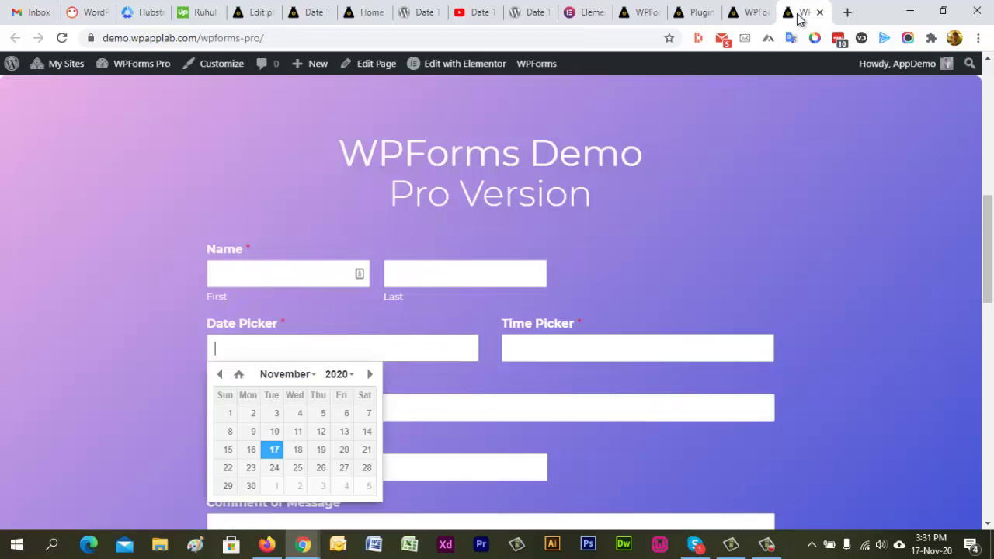
scroll(737, 280, "down", 1)
left_click(307, 280)
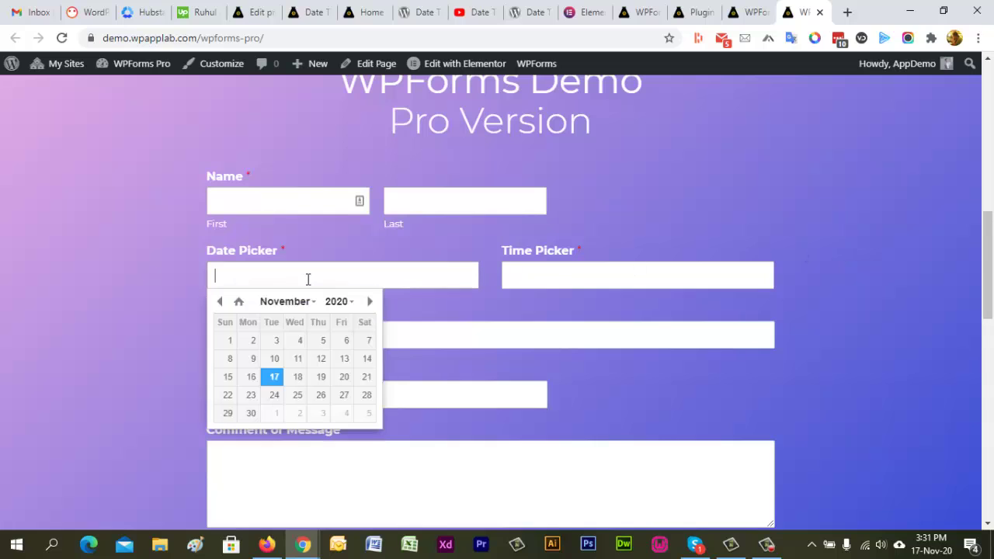
left_click(575, 278)
left_click(332, 338)
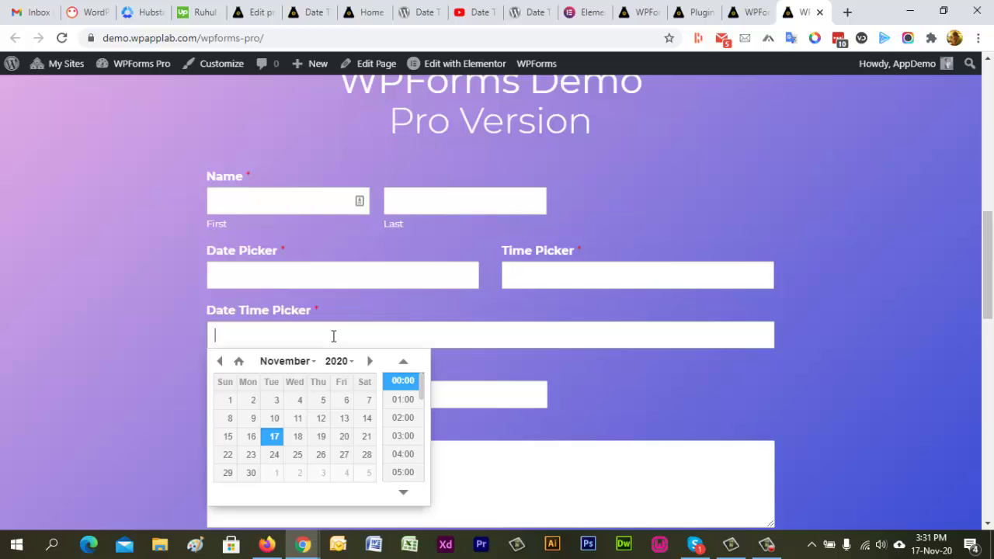
left_click(372, 275)
left_click(743, 212)
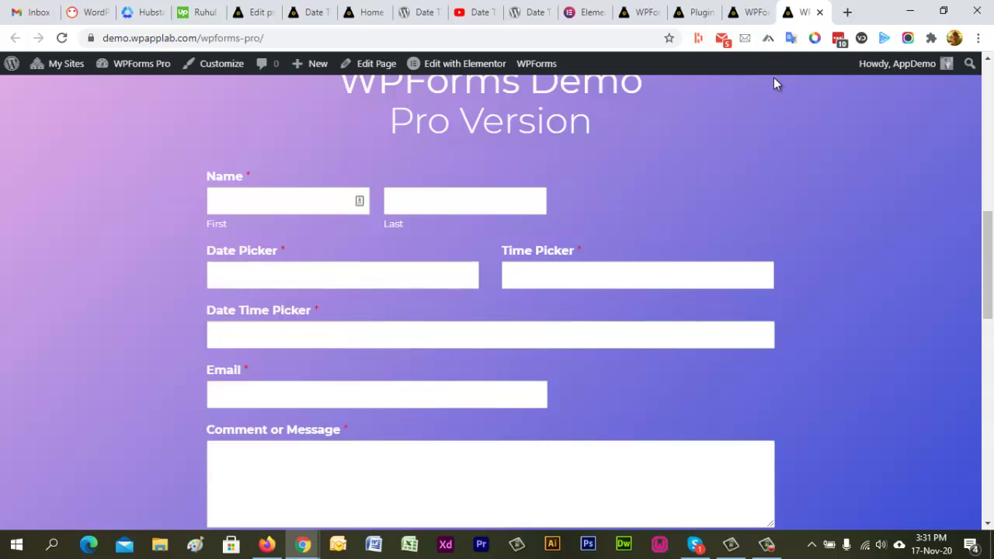
left_click(750, 14)
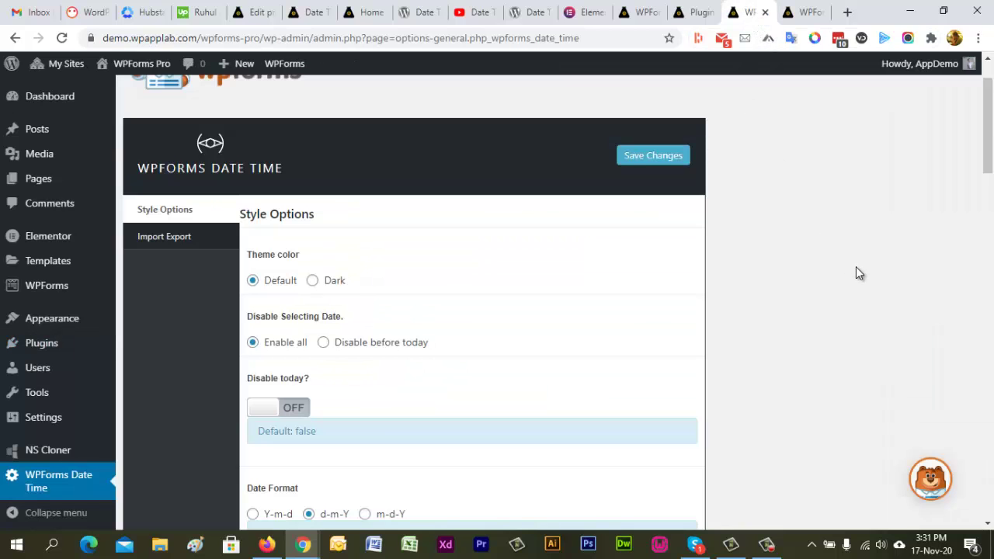
Step: Set Disable Selecting Date to 'Disable before today' and save the settings
scroll(856, 266, "down", 1)
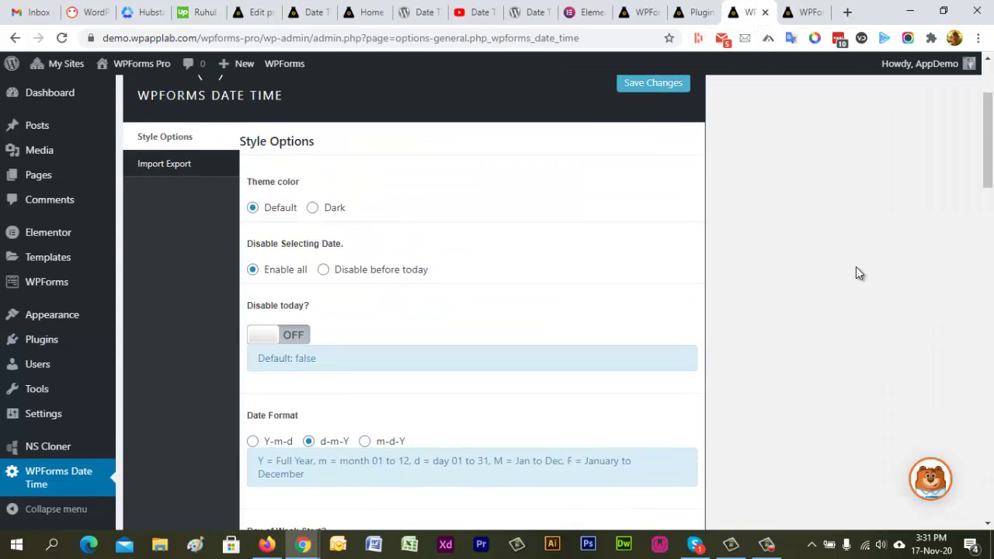
left_click(323, 271)
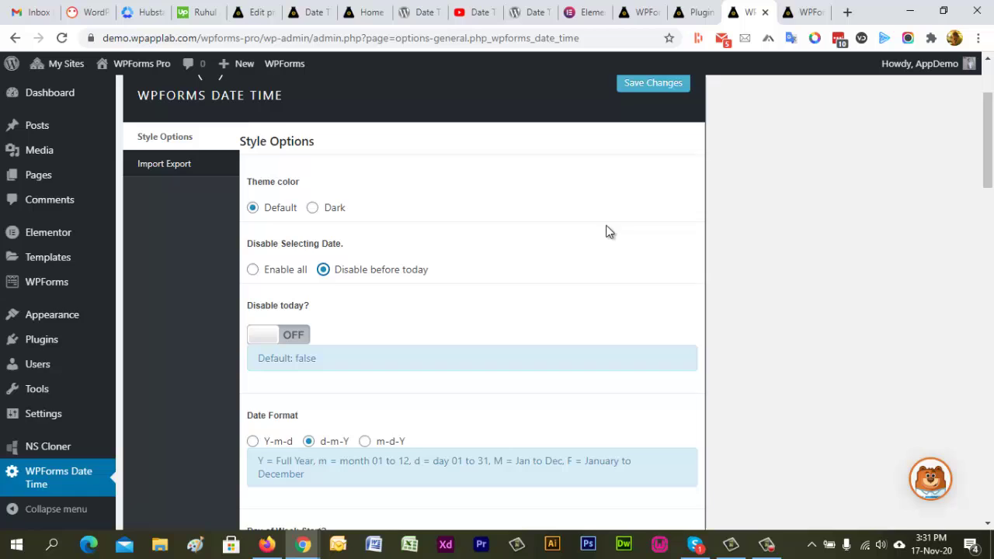
left_click(651, 92)
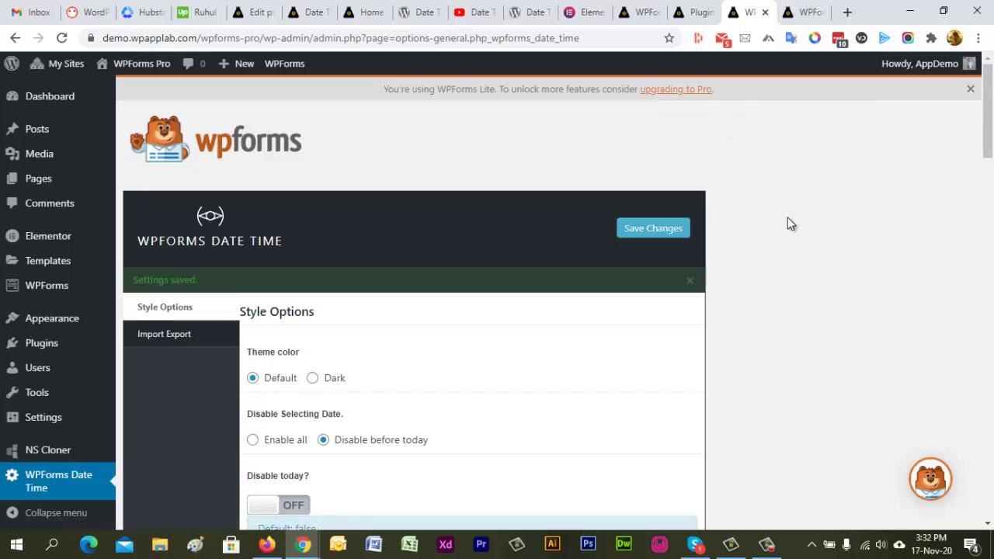
scroll(796, 233, "down", 2)
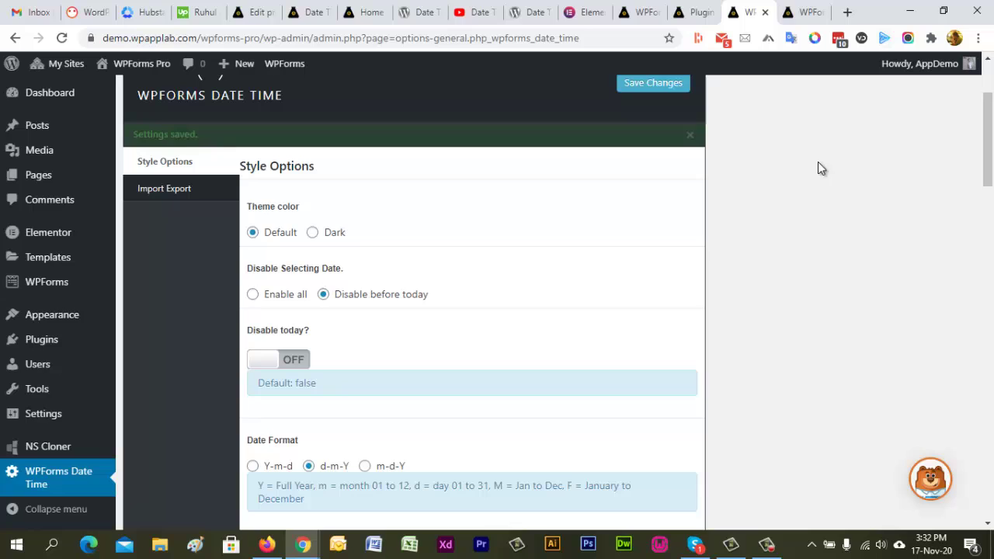
left_click(804, 11)
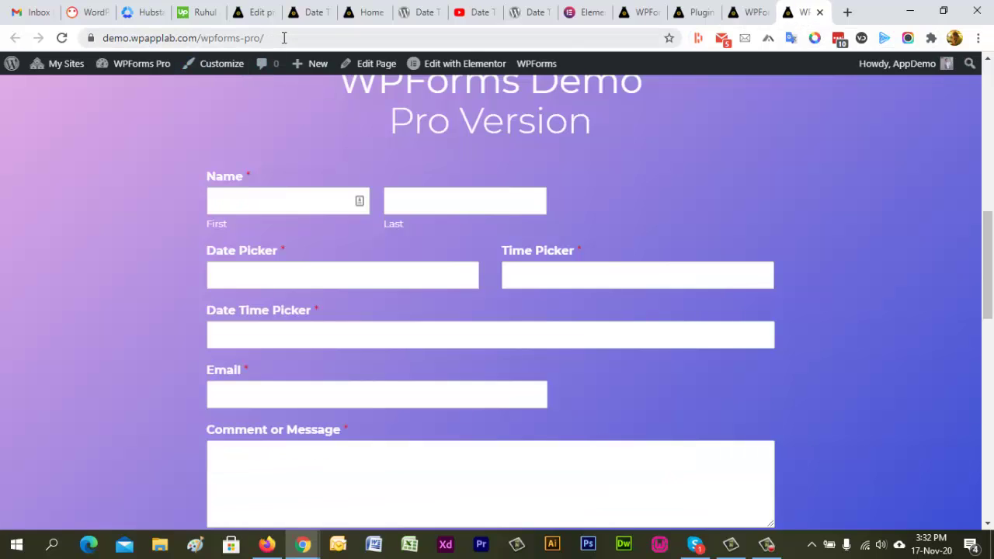
Step: Reload the form, confirm past dates are greyed out, and pick 17-11-2020 in the Date Picker
left_click(284, 38)
key("Return")
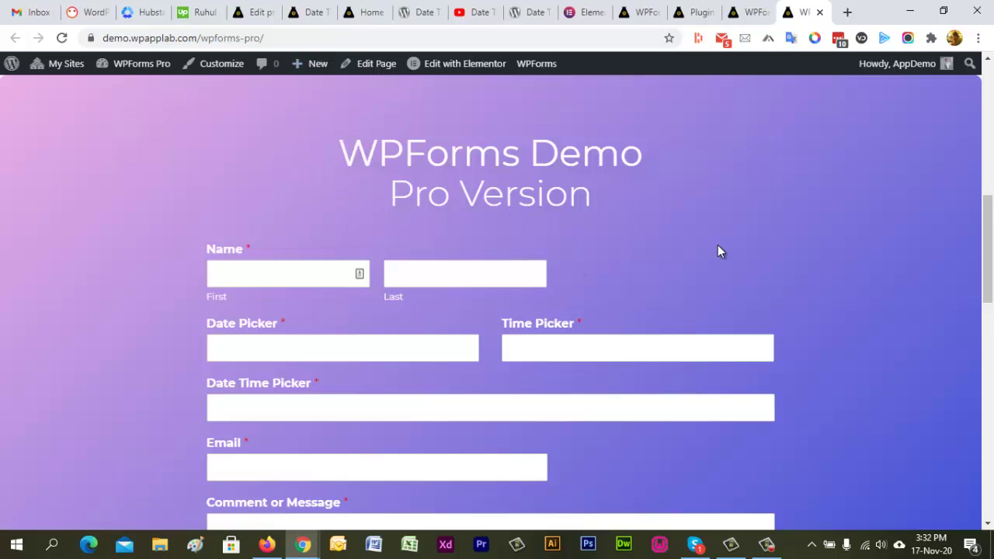
left_click(264, 272)
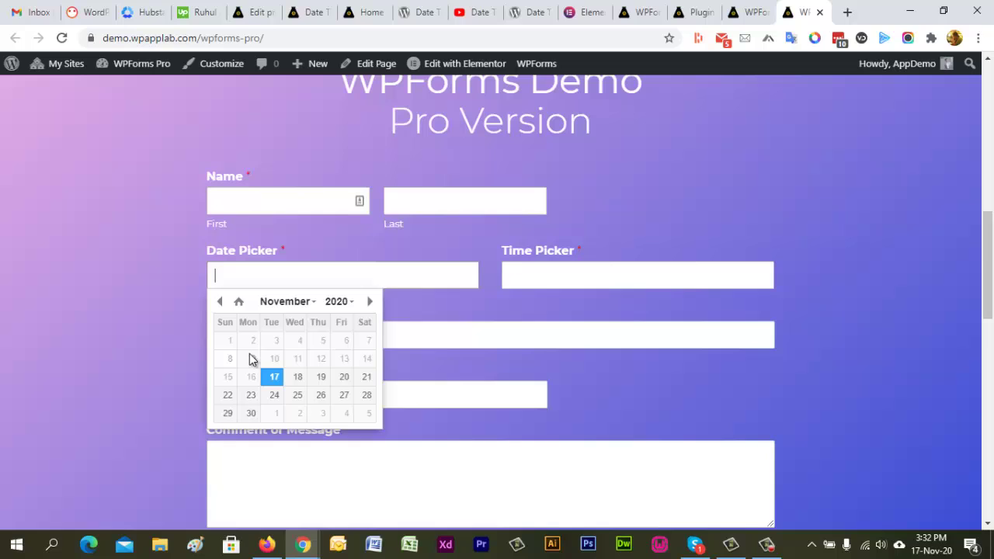
left_click(497, 375)
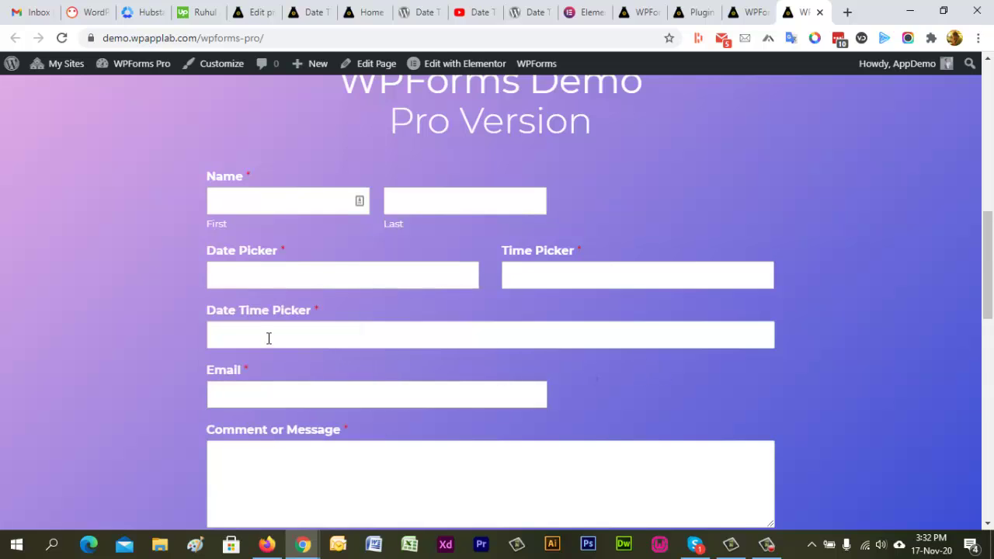
left_click(268, 337)
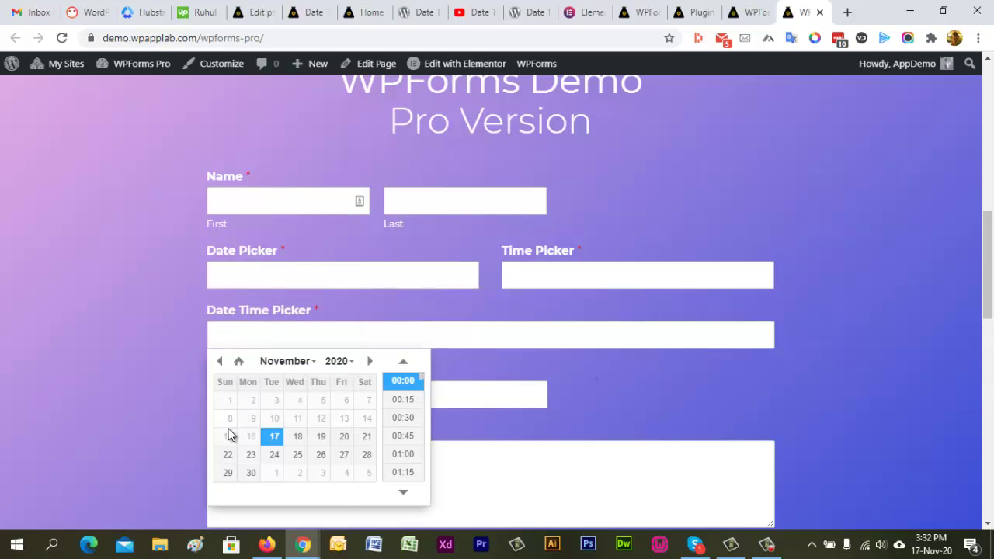
left_click(690, 163)
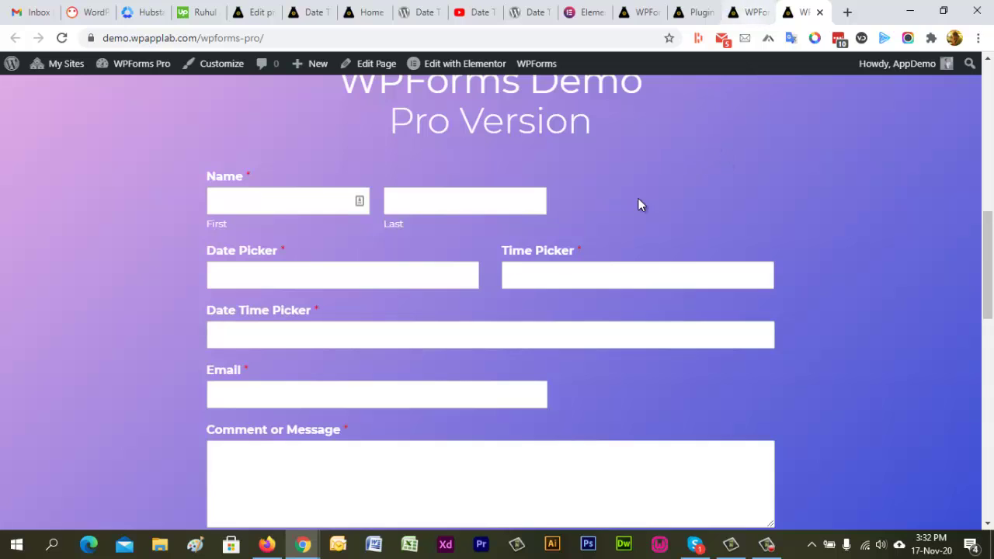
left_click(313, 273)
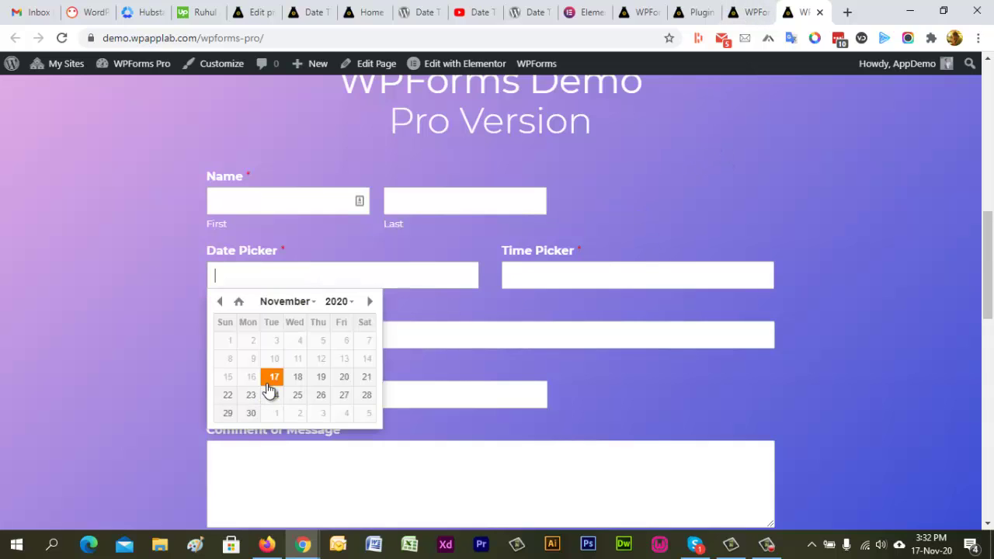
left_click(272, 378)
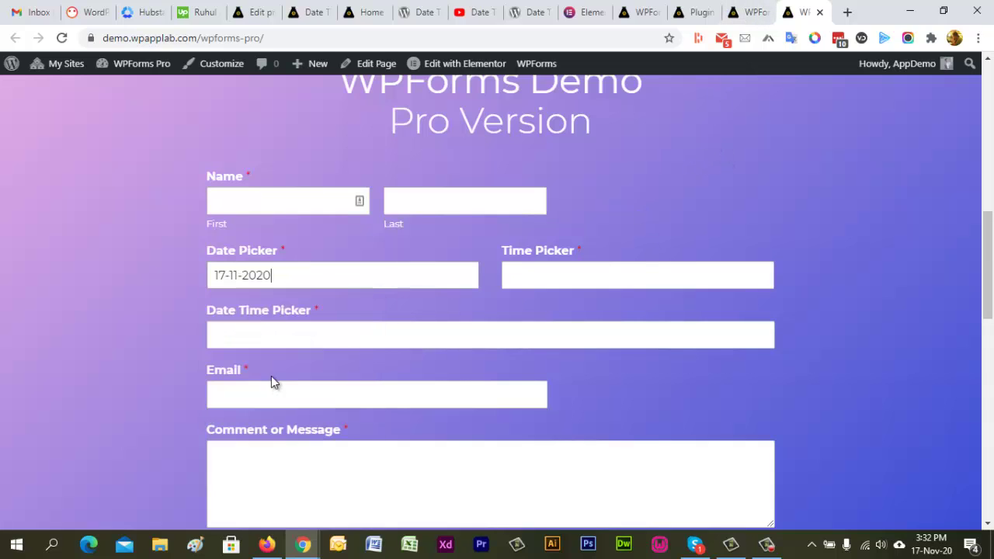
Step: Turn on 'Disable today?' and save the Date Time settings
left_click(745, 12)
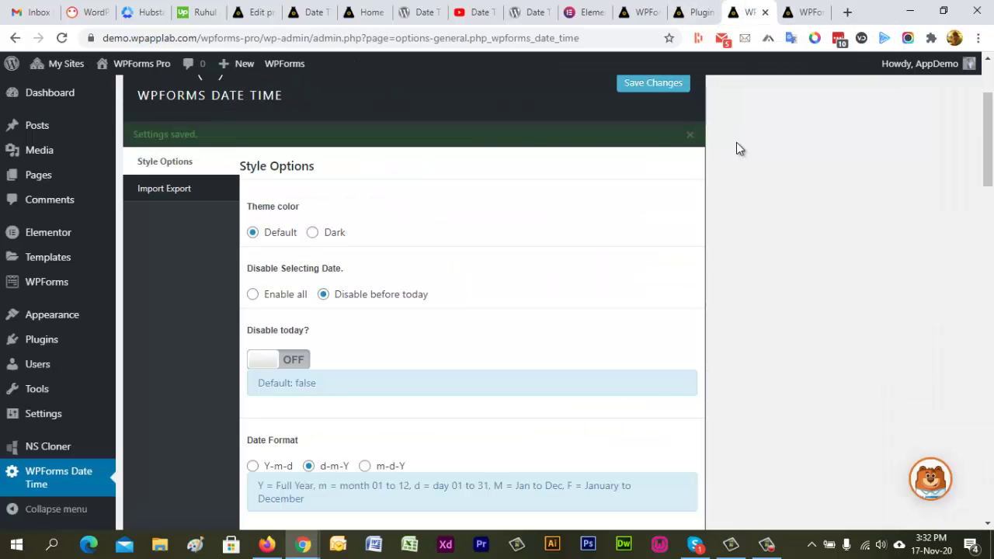
left_click(289, 361)
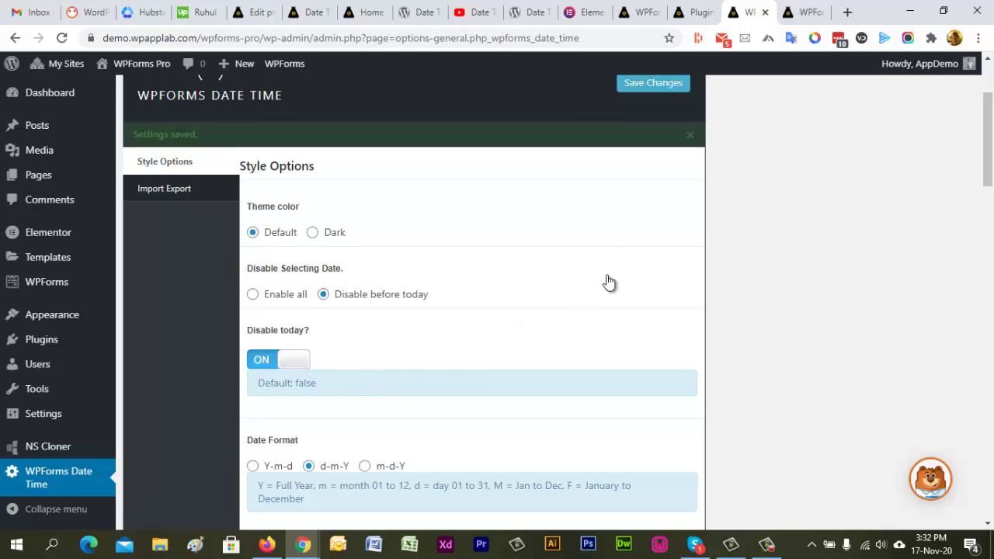
left_click(657, 90)
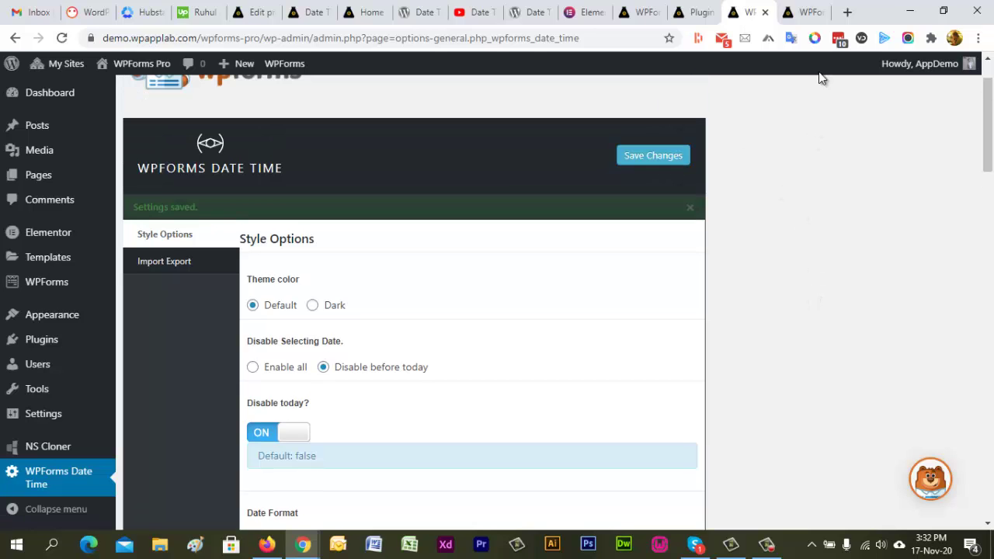
left_click(808, 12)
Step: Reload the demo form and check today is now greyed out in the date calendars
left_click(743, 203)
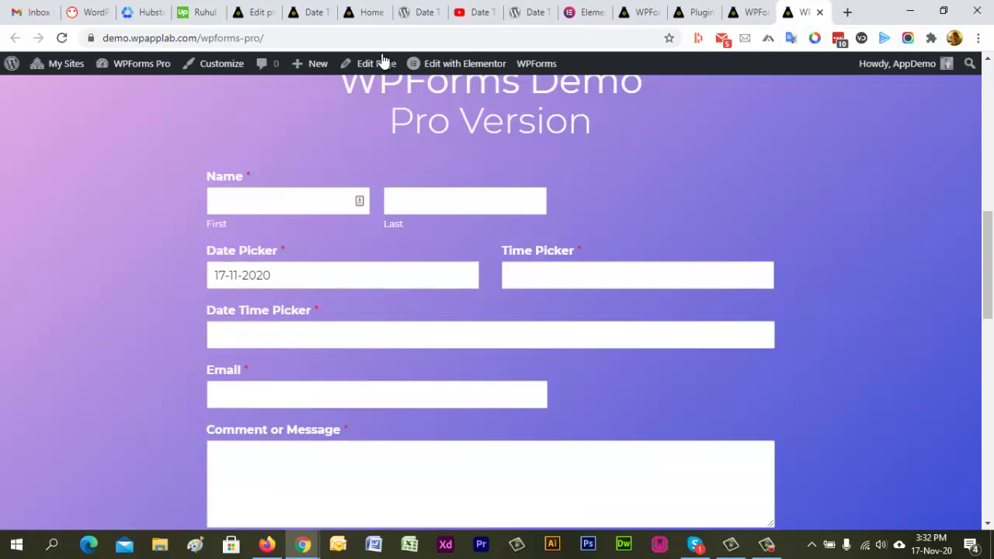
left_click(335, 38)
key("Return")
scroll(518, 155, "down", 1)
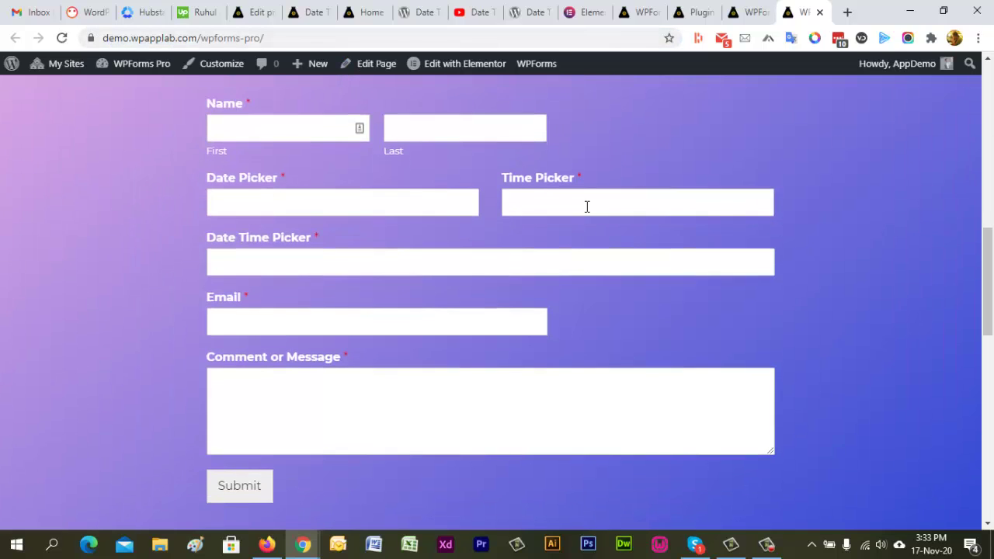
left_click(286, 206)
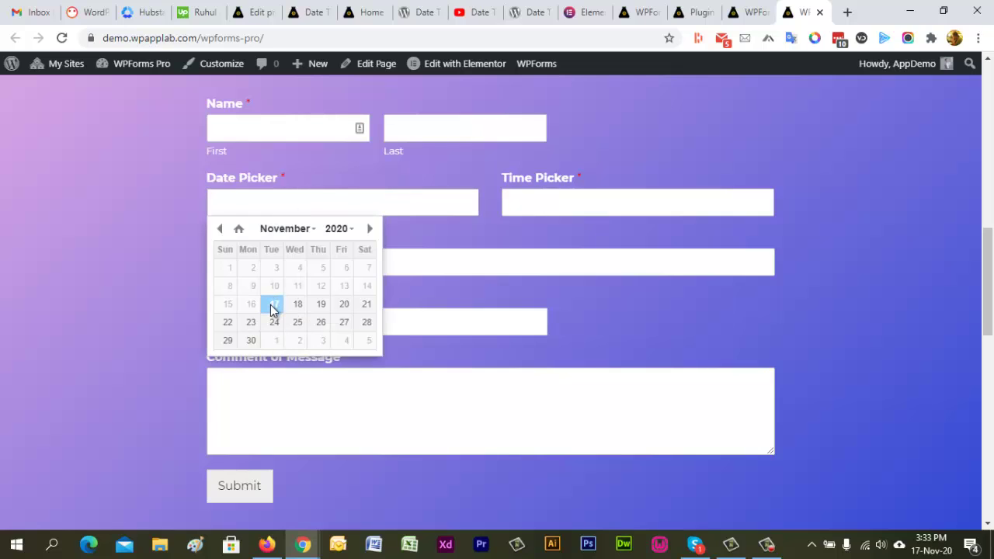
left_click(620, 300)
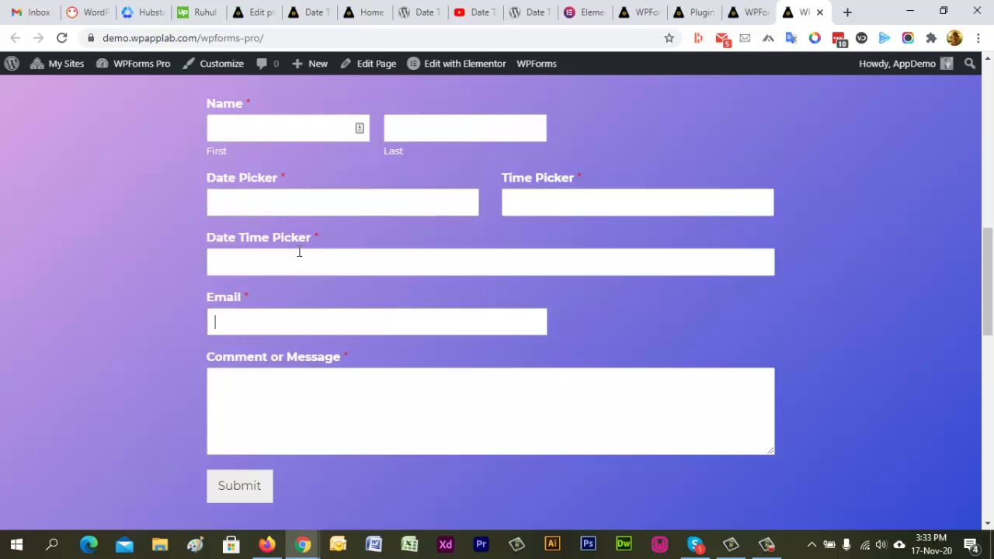
left_click(300, 253)
left_click(654, 311)
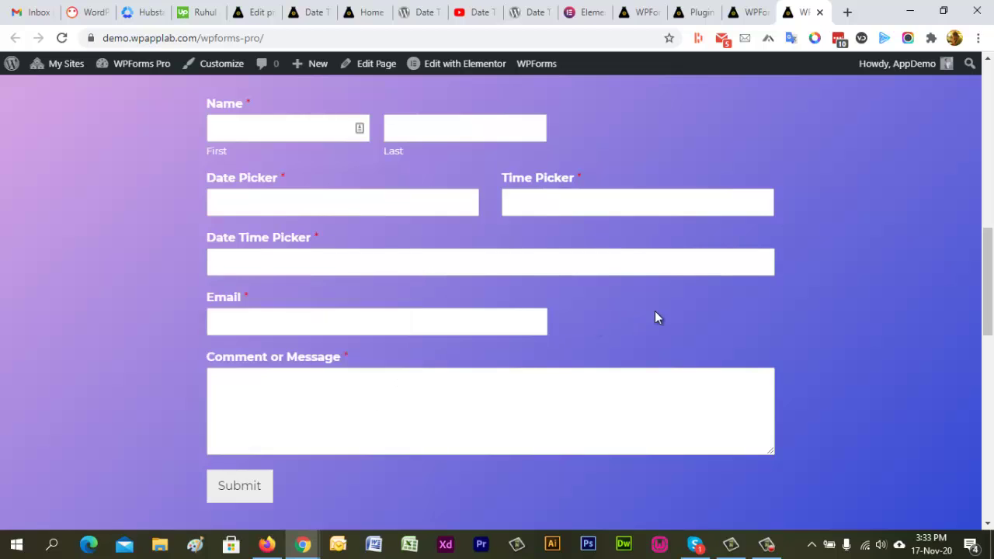
Step: Review the Date Format (d-m-Y) and Day of Week Start (Sunday) settings
left_click(742, 12)
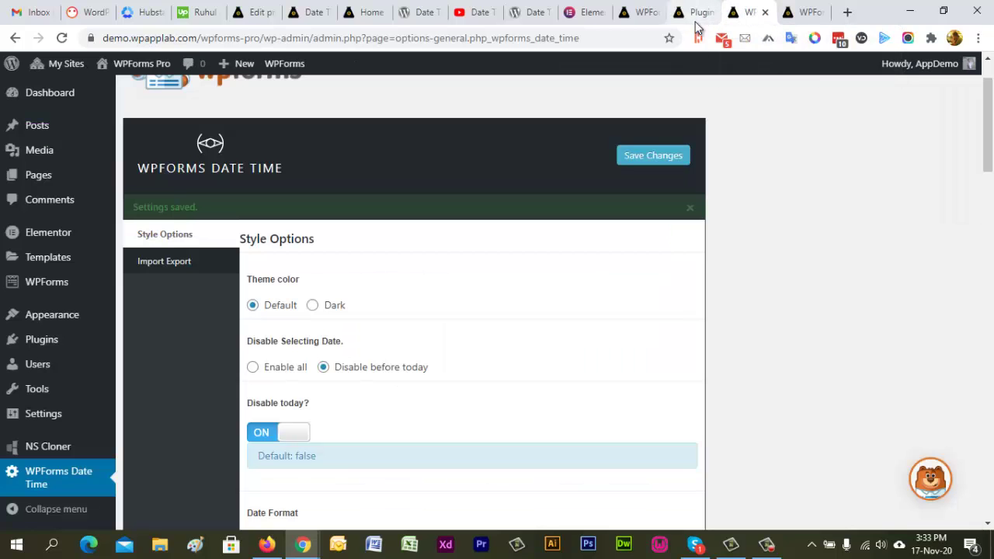
scroll(888, 311, "down", 2)
scroll(880, 311, "down", 1)
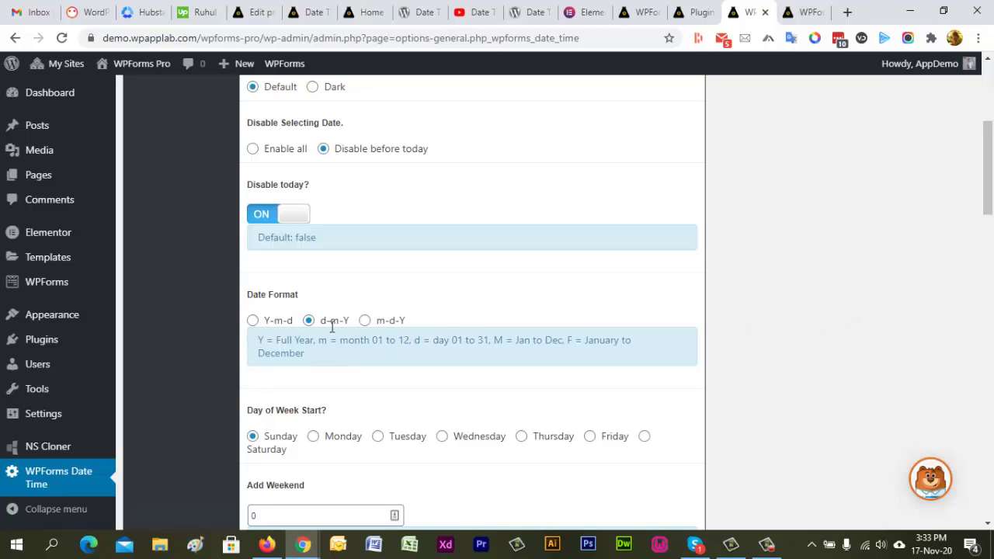
scroll(652, 365, "down", 2)
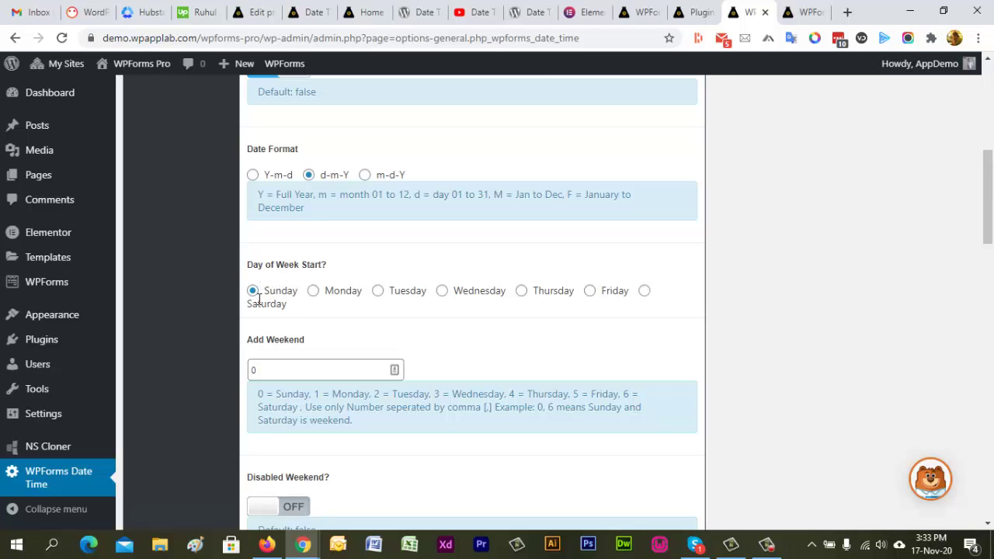
Step: Inspect the Date Picker calendar, then set Day of Week Start to Saturday and save
left_click(802, 12)
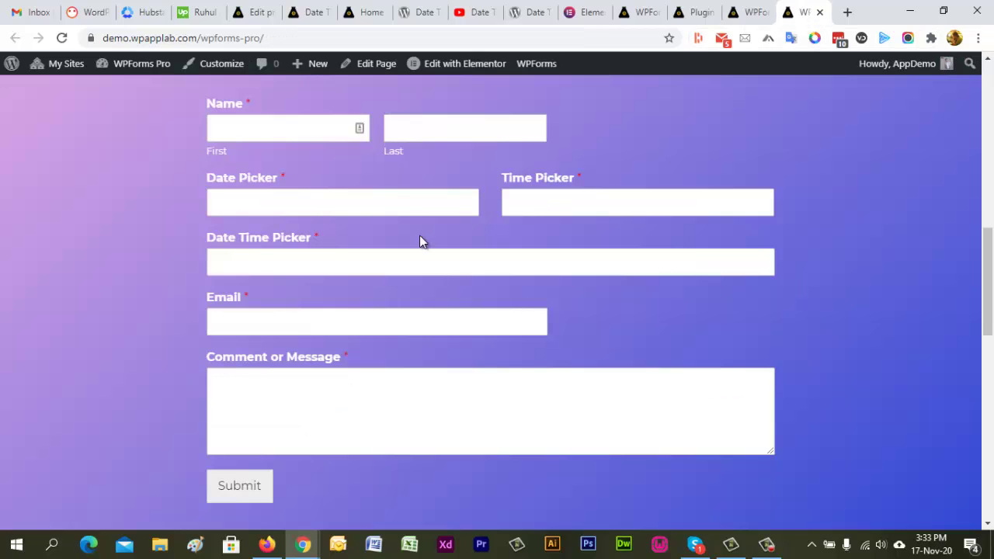
left_click(243, 206)
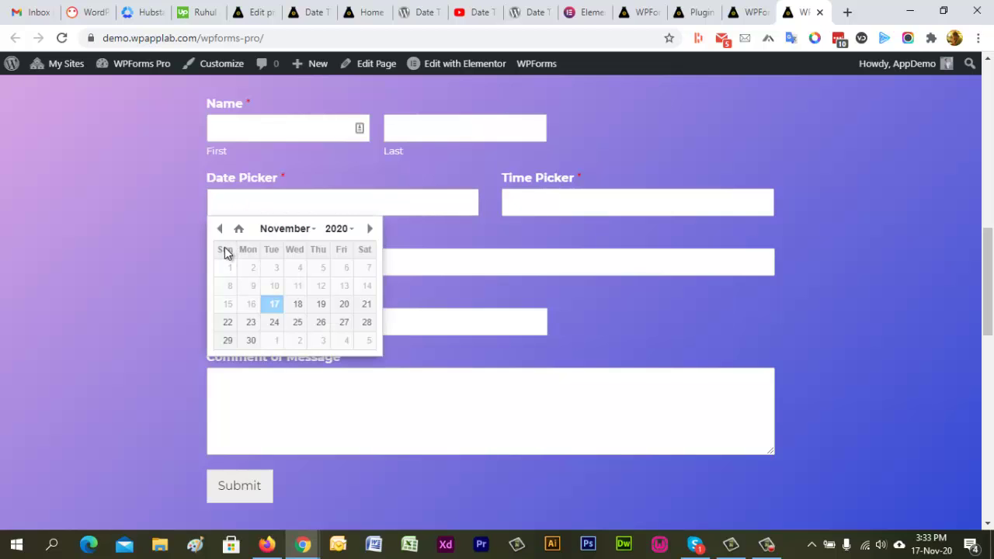
left_click(696, 14)
left_click(737, 14)
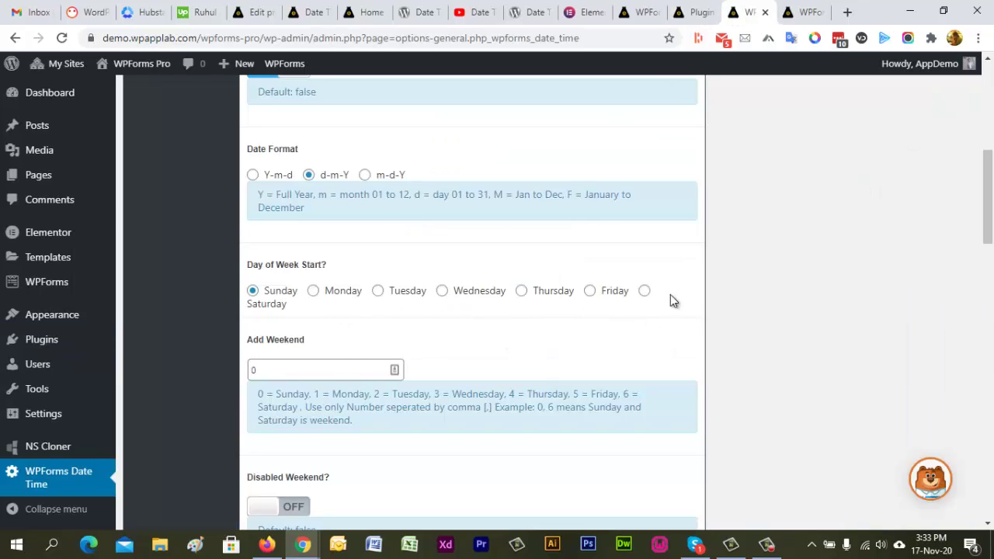
left_click(645, 291)
scroll(753, 315, "up", 2)
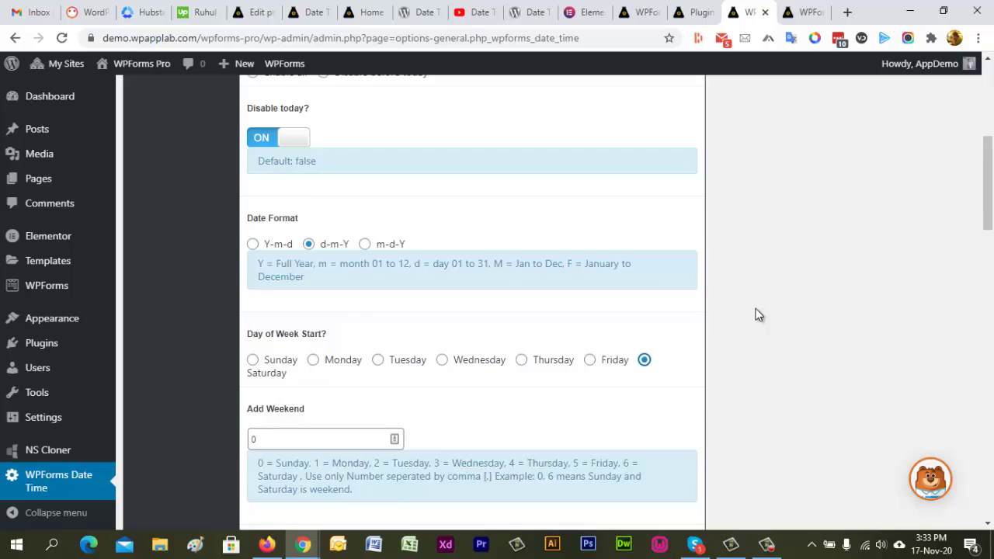
scroll(760, 264, "up", 3)
left_click(657, 158)
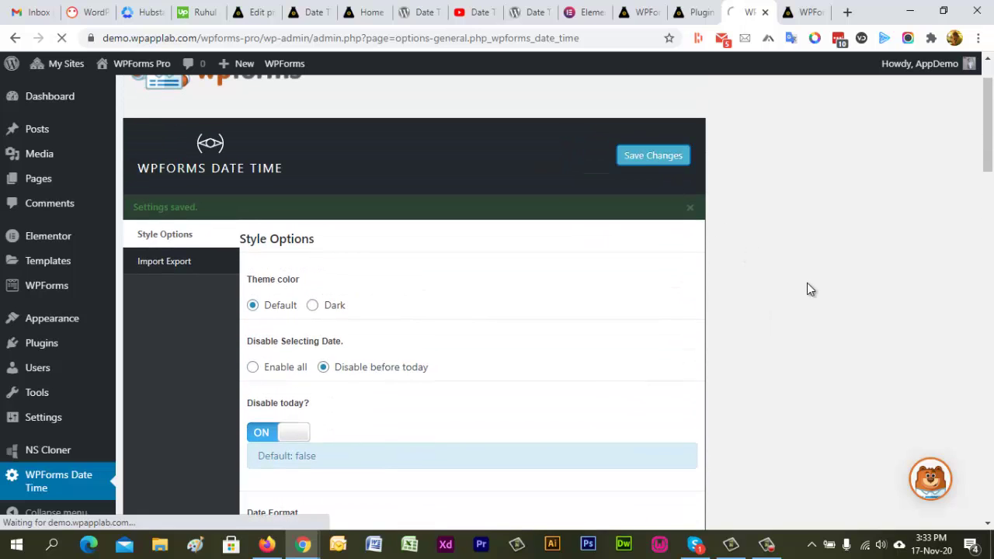
Step: Reload the form and check the Date Time Picker and Date Picker weeks start on Saturday
left_click(807, 11)
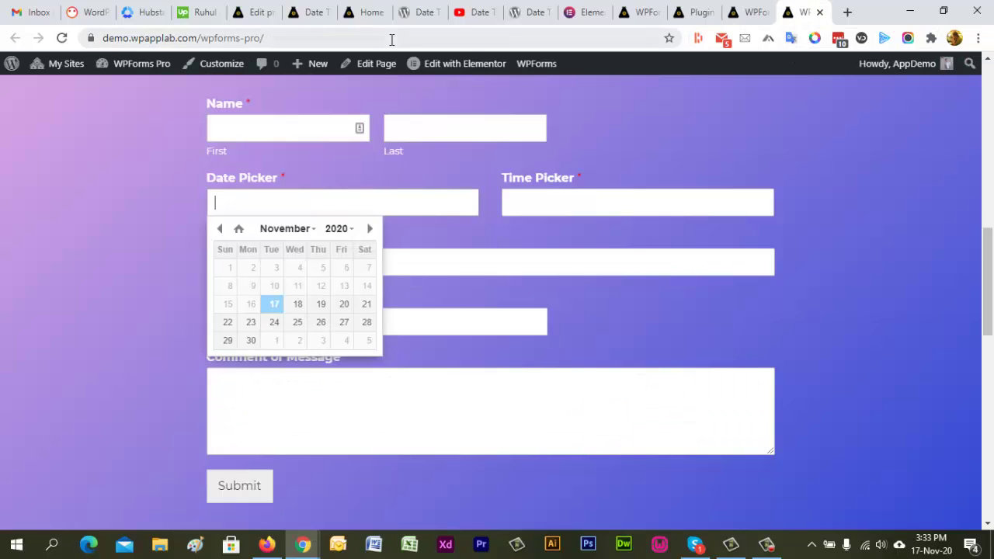
left_click(376, 38)
key("Return")
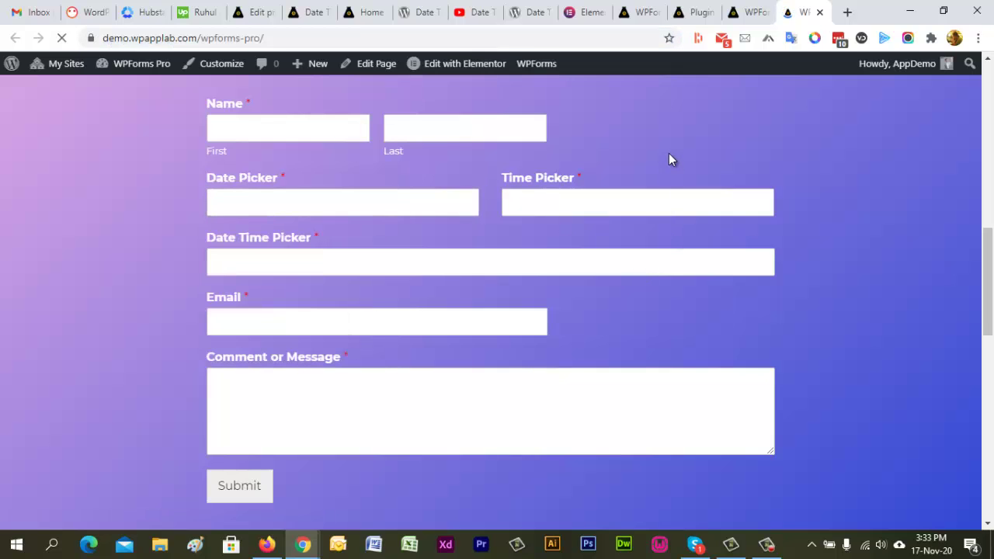
scroll(672, 151, "down", 1)
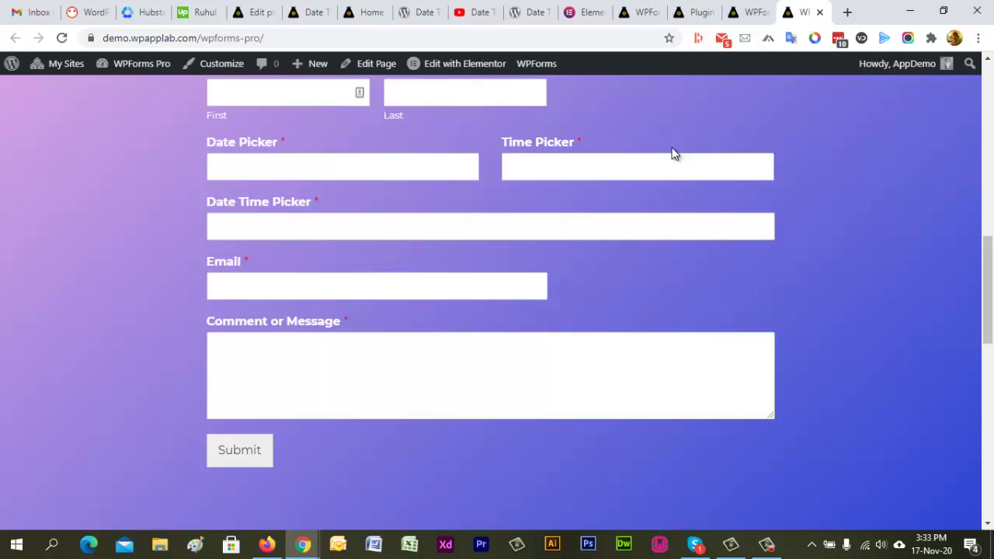
scroll(672, 152, "up", 2)
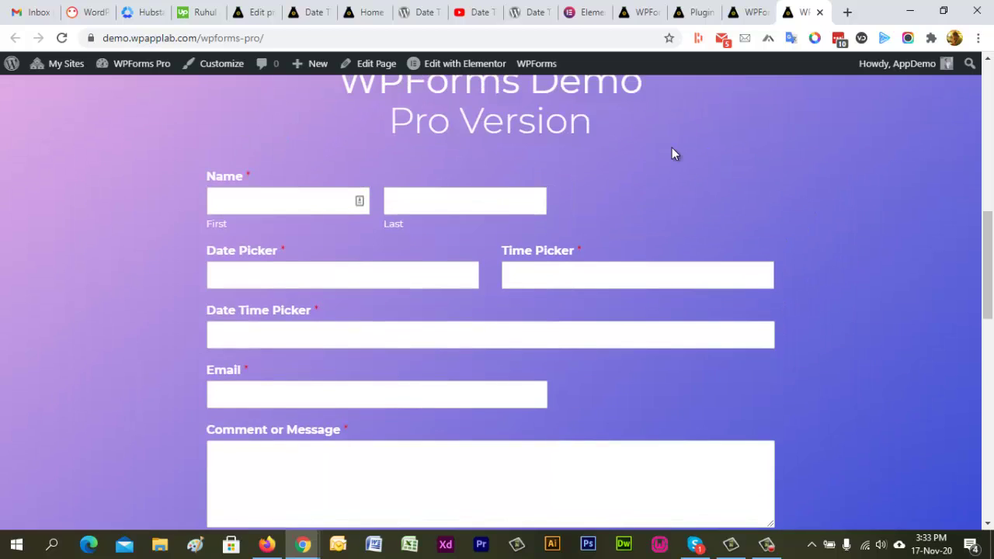
left_click(280, 336)
scroll(516, 343, "down", 1)
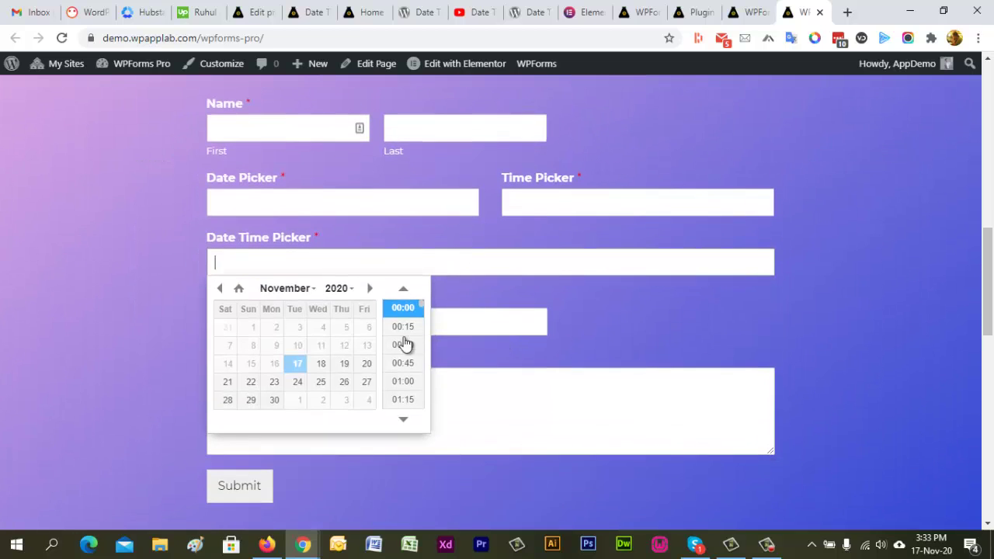
left_click(234, 204)
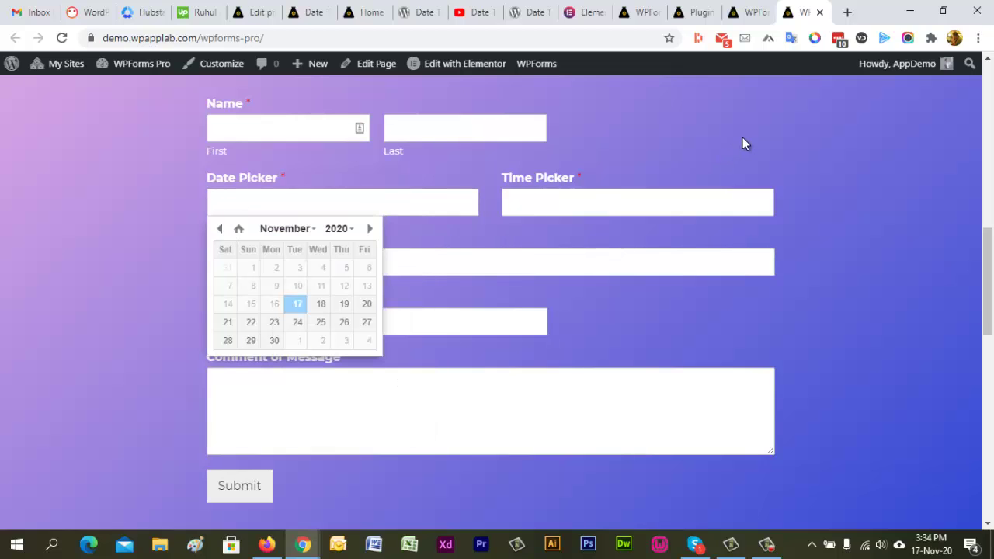
Step: Enter 0, 6 (Sunday and Saturday) as the Add Weekend days
left_click(749, 12)
scroll(872, 342, "down", 1)
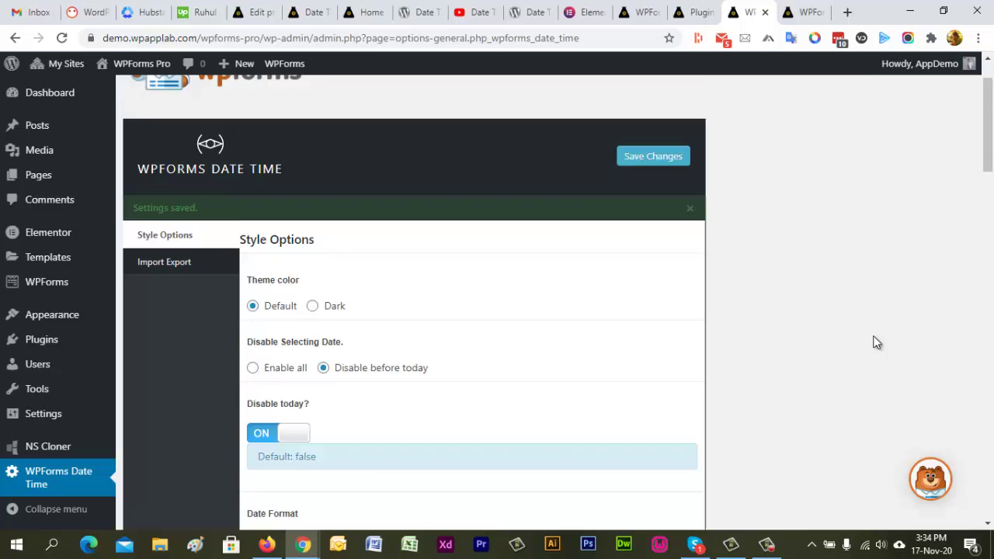
scroll(871, 342, "down", 2)
scroll(872, 343, "down", 1)
scroll(876, 341, "down", 2)
scroll(876, 341, "down", 1)
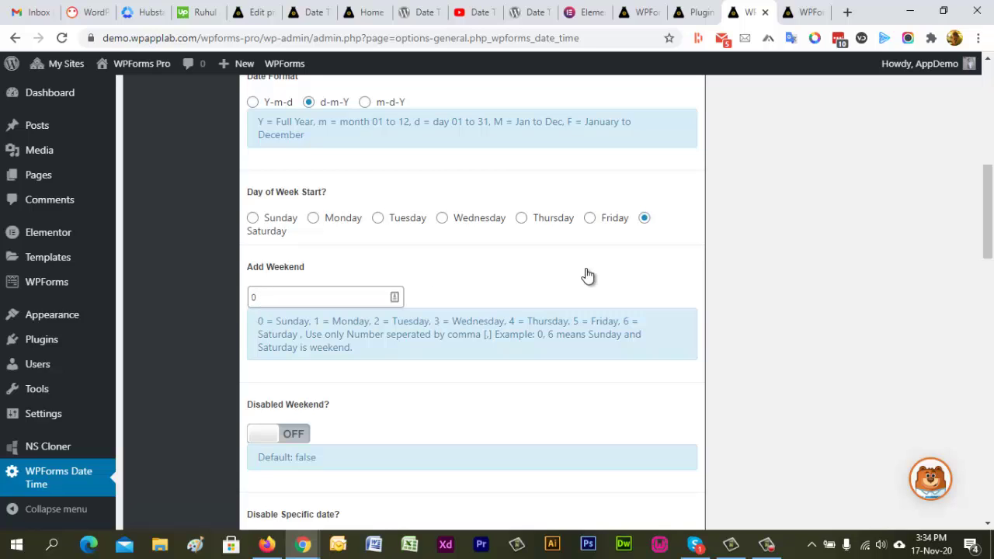
left_click(263, 299)
type(", 6")
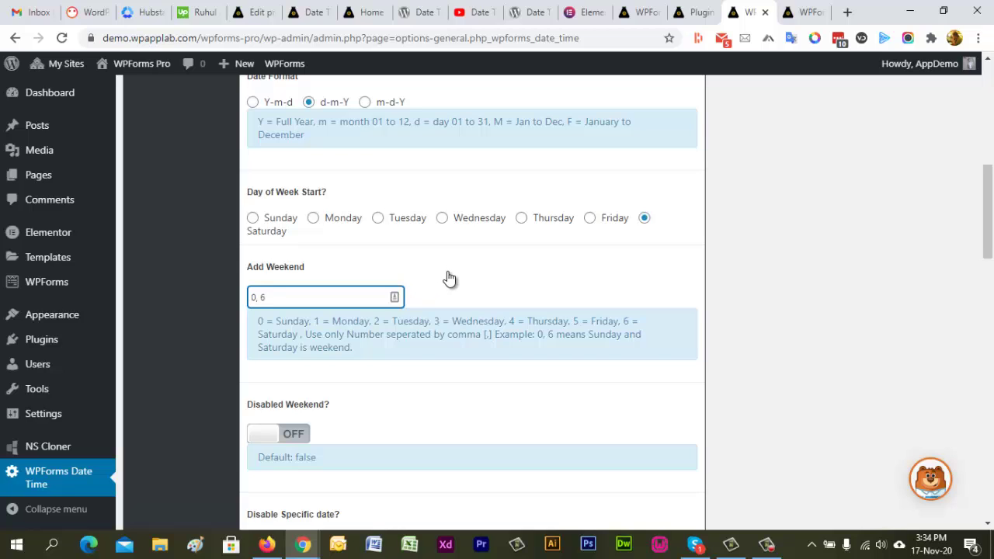
scroll(497, 295, "down", 1)
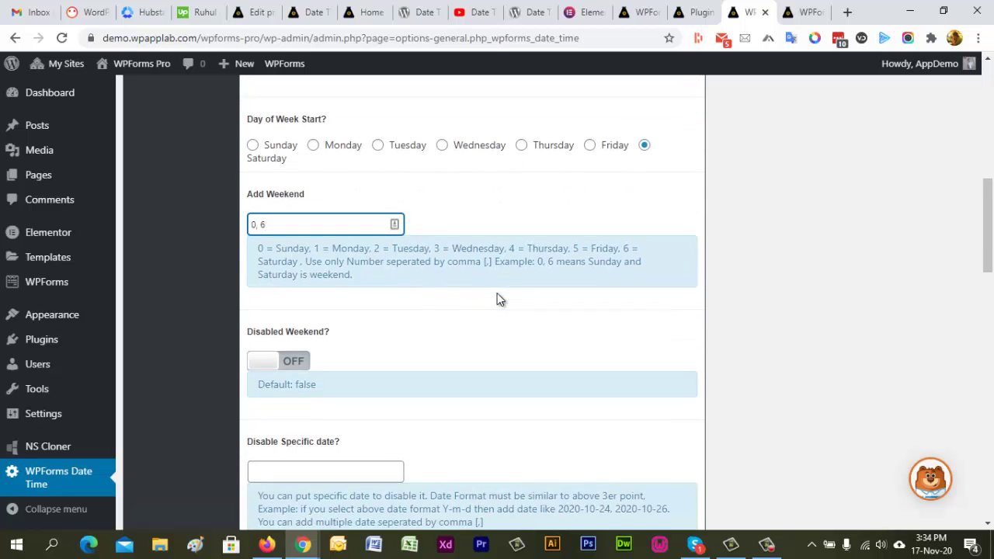
Step: Turn Disabled Weekend on and save the Date Time settings
left_click(278, 363)
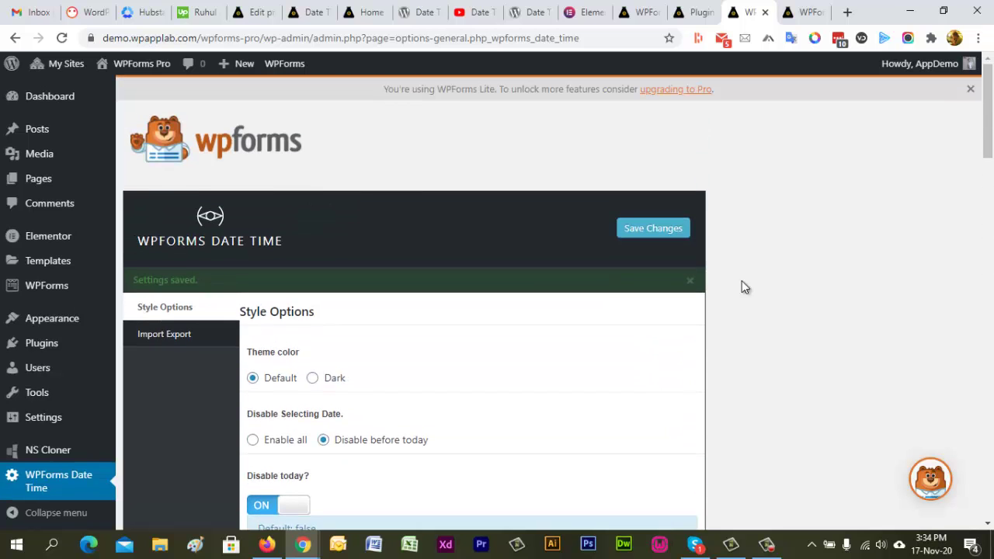
scroll(770, 355, "down", 4)
scroll(770, 355, "down", 4)
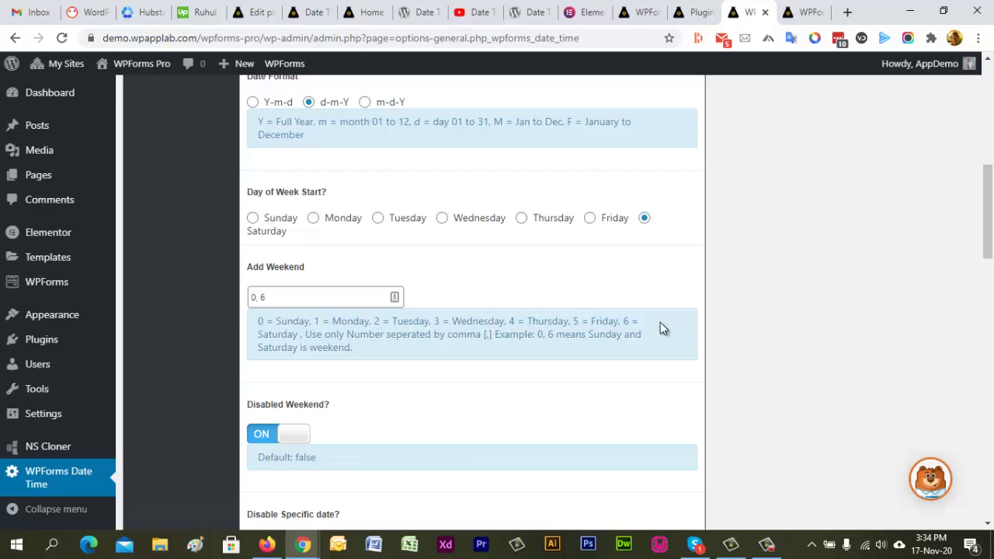
scroll(736, 309, "up", 4)
scroll(737, 309, "up", 4)
left_click(657, 232)
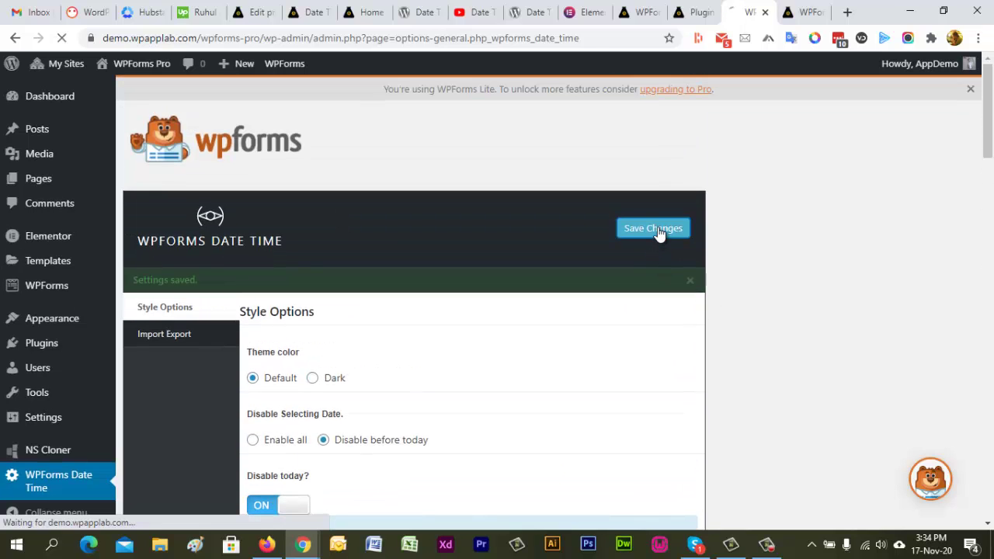
Step: Reload the demo form and confirm Saturdays and Sundays are greyed out in the Date Picker
left_click(800, 12)
left_click(372, 33)
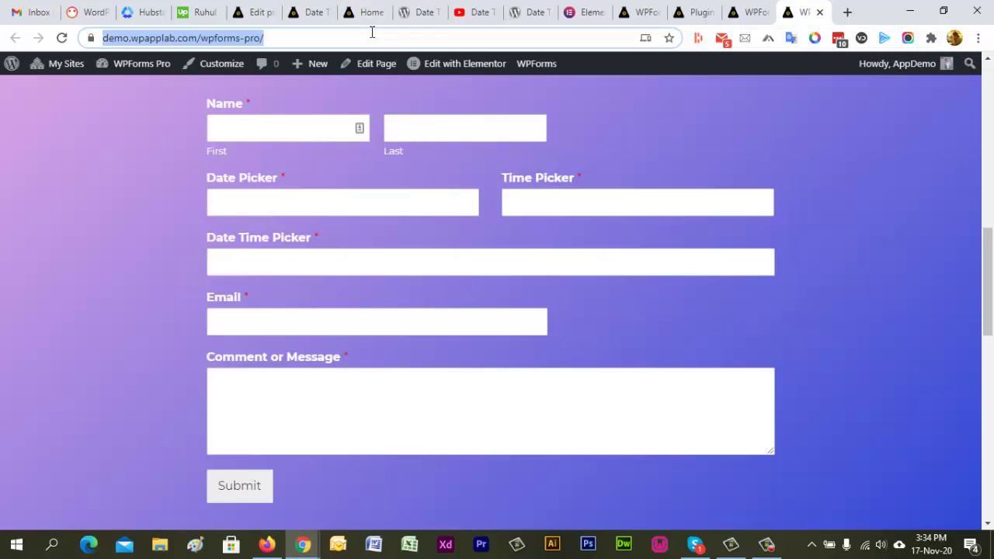
key("Return")
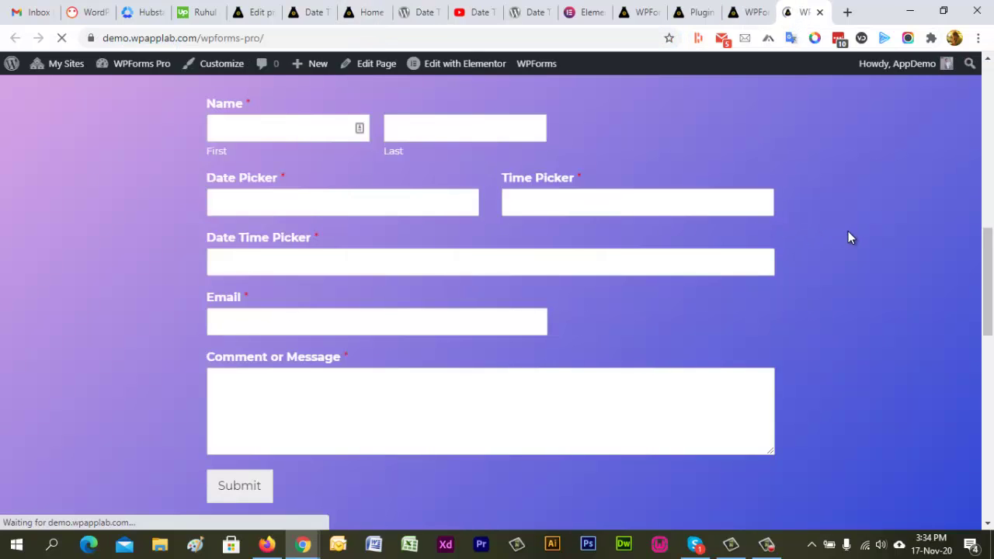
left_click(292, 205)
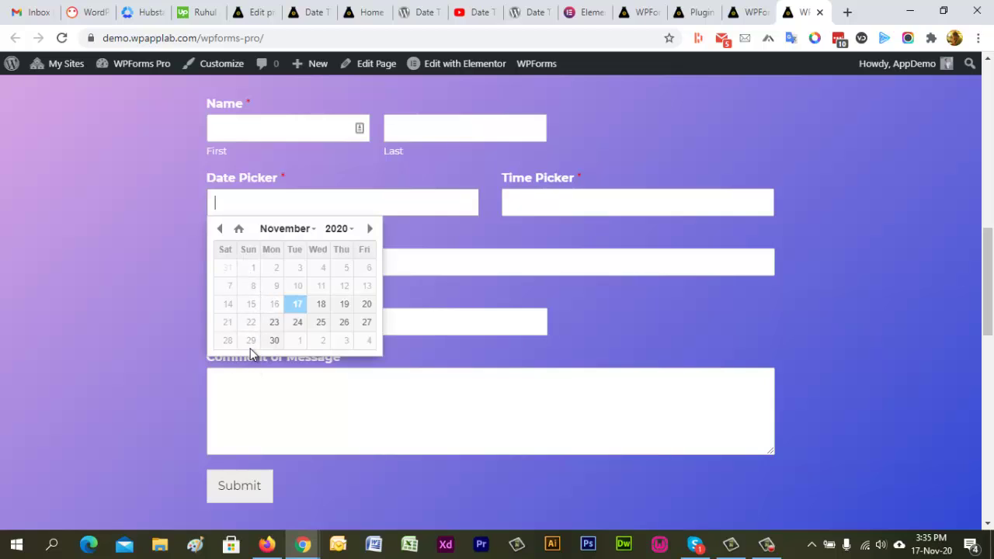
left_click(806, 116)
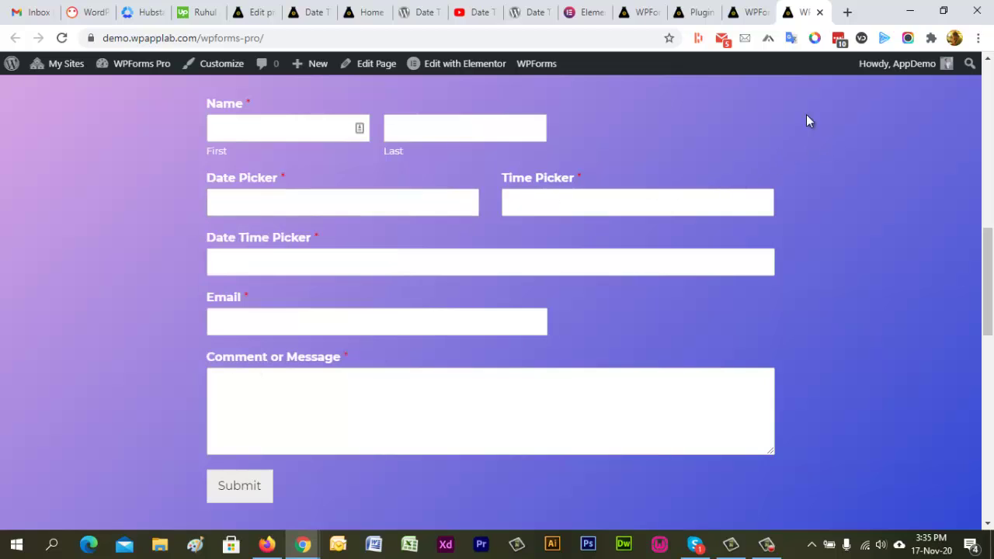
Step: Find the Disable Specific date setting and review its help text
left_click(745, 13)
scroll(794, 347, "down", 3)
scroll(795, 346, "down", 3)
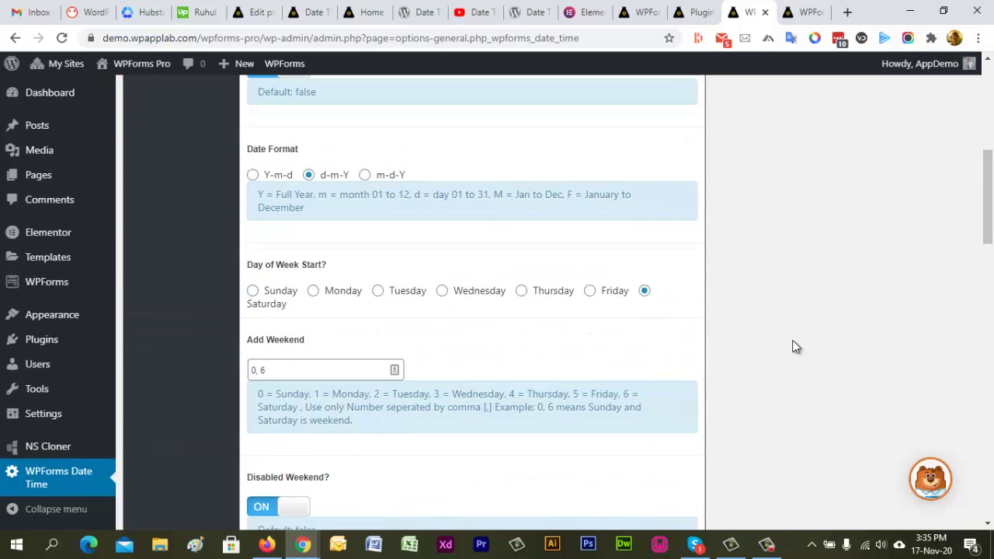
scroll(795, 346, "down", 2)
scroll(794, 347, "down", 2)
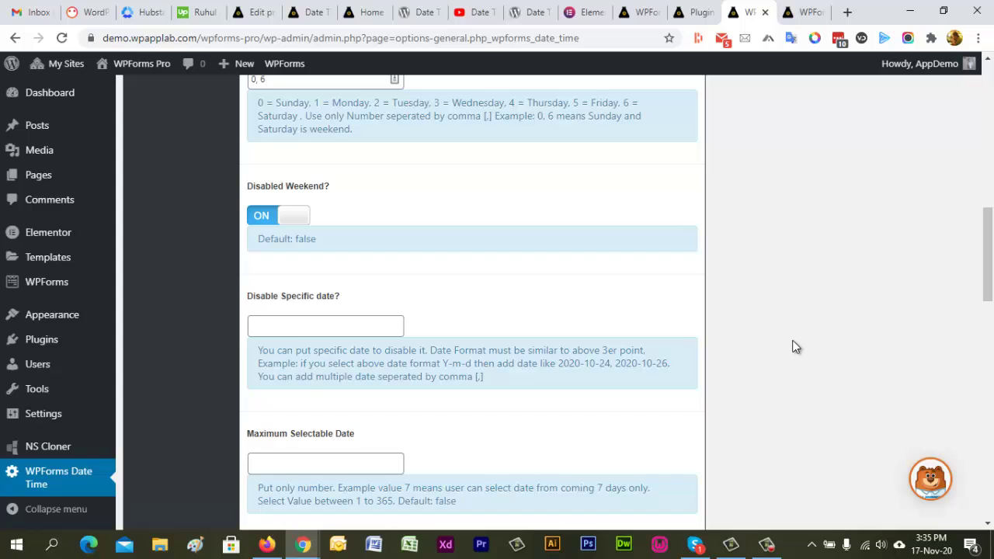
scroll(794, 345, "up", 2)
scroll(762, 369, "down", 2)
left_click_drag(495, 381, 258, 350)
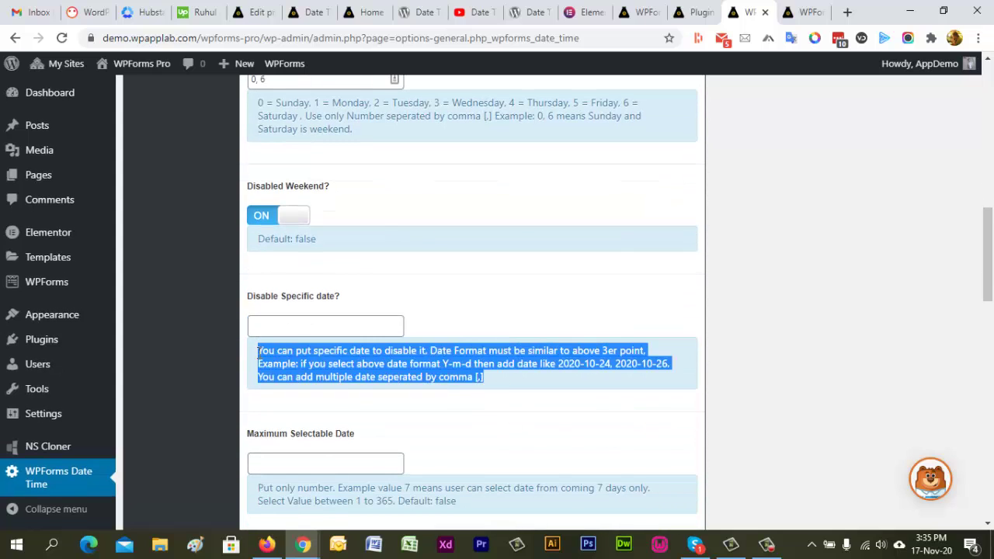
left_click(561, 380)
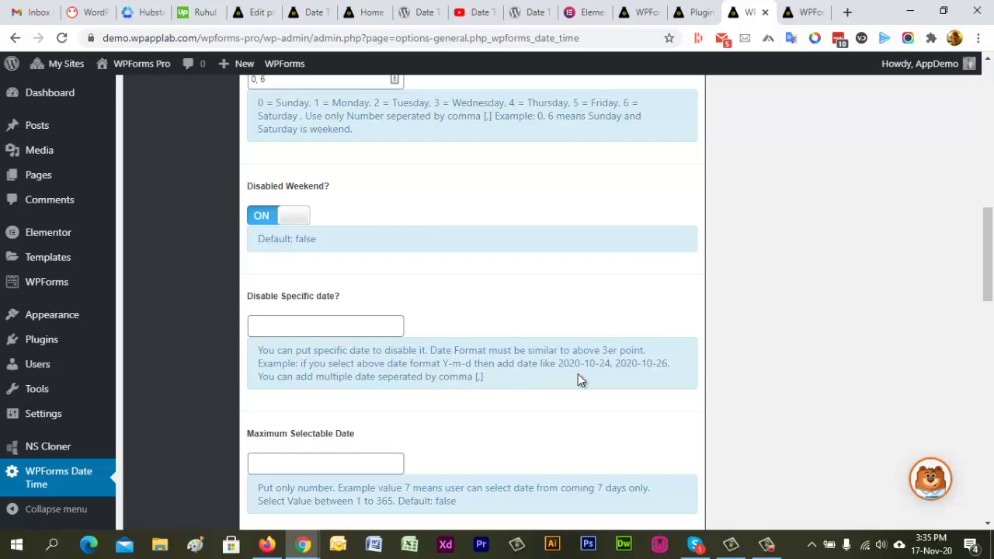
scroll(759, 357, "up", 3)
scroll(759, 358, "up", 4)
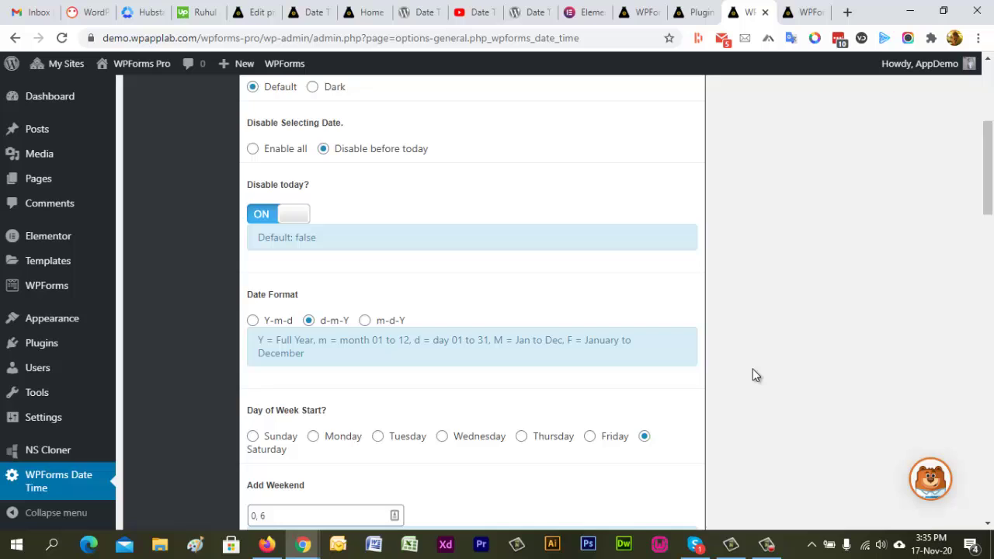
scroll(753, 370, "down", 2)
scroll(752, 375, "down", 2)
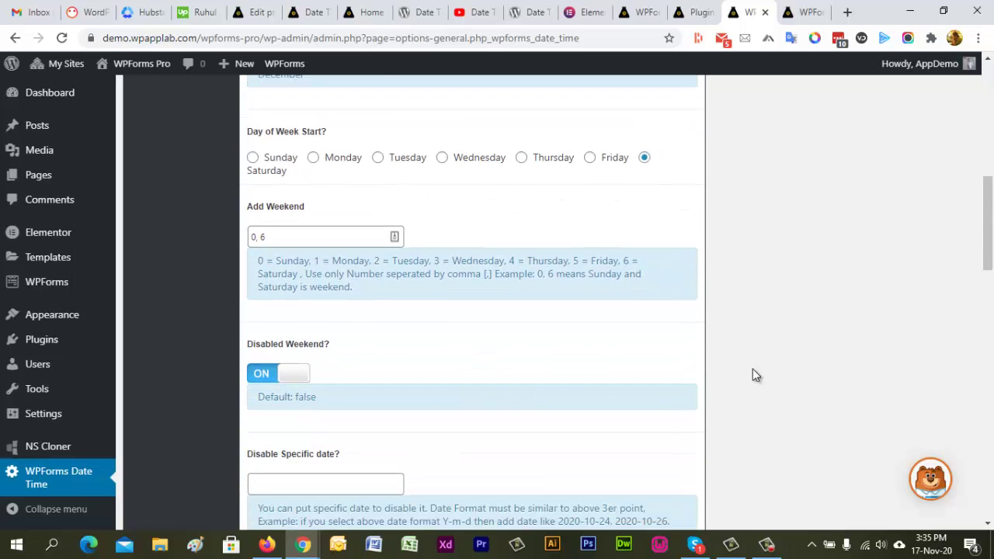
scroll(576, 440, "down", 1)
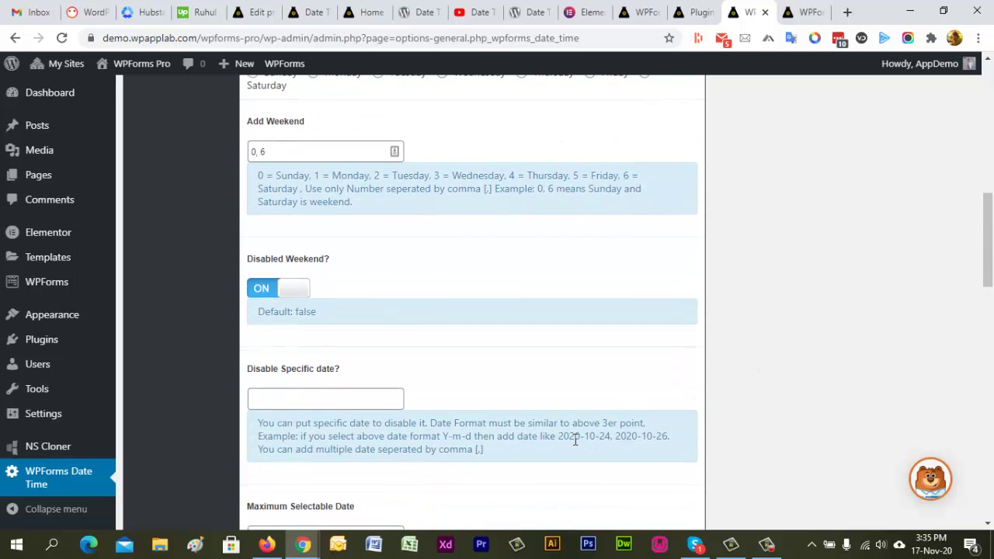
Step: Enter 20-11-2020 as a disabled date in d-m-Y format and save the settings
left_click(294, 399)
type("20")
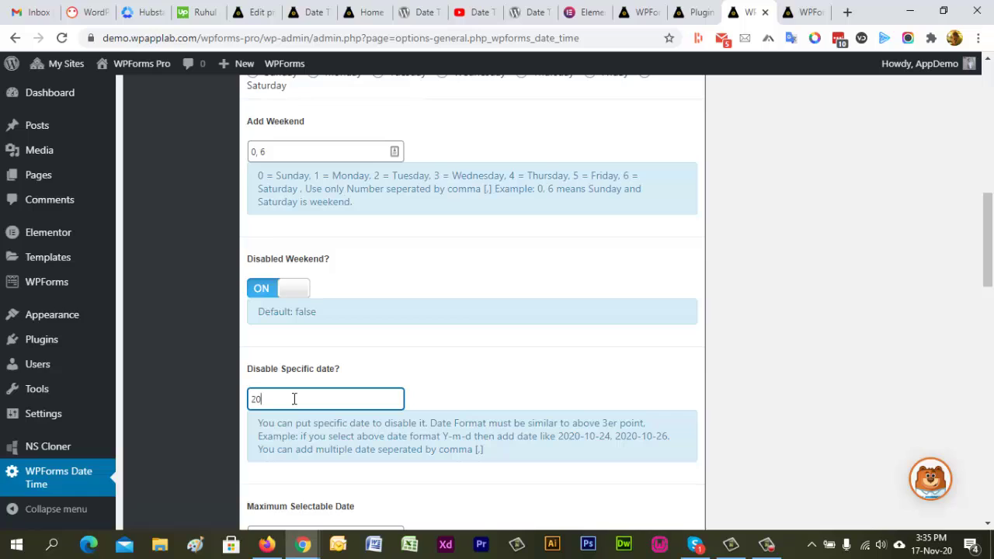
type("-")
type("11-2")
type("020")
scroll(486, 424, "up", 1)
scroll(486, 426, "up", 3)
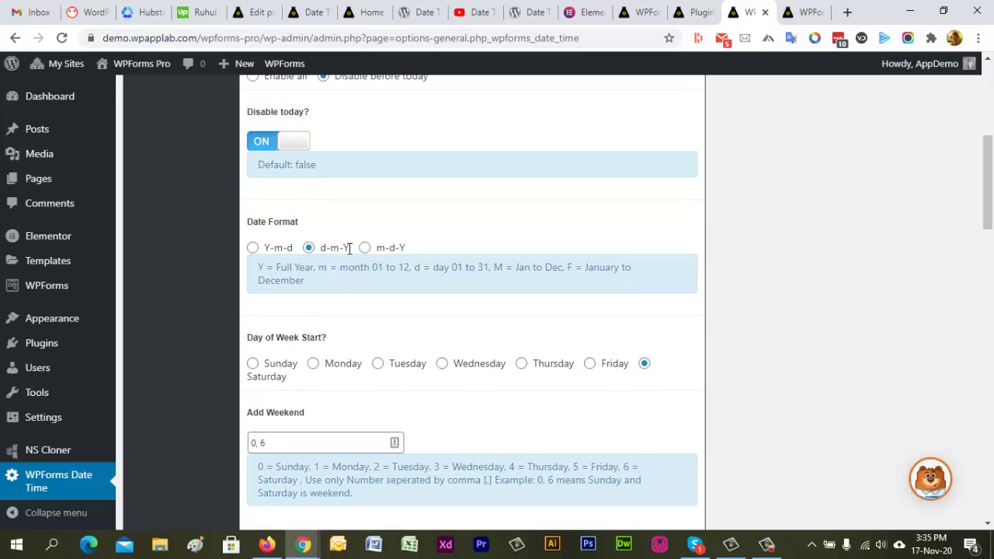
left_click_drag(349, 248, 322, 250)
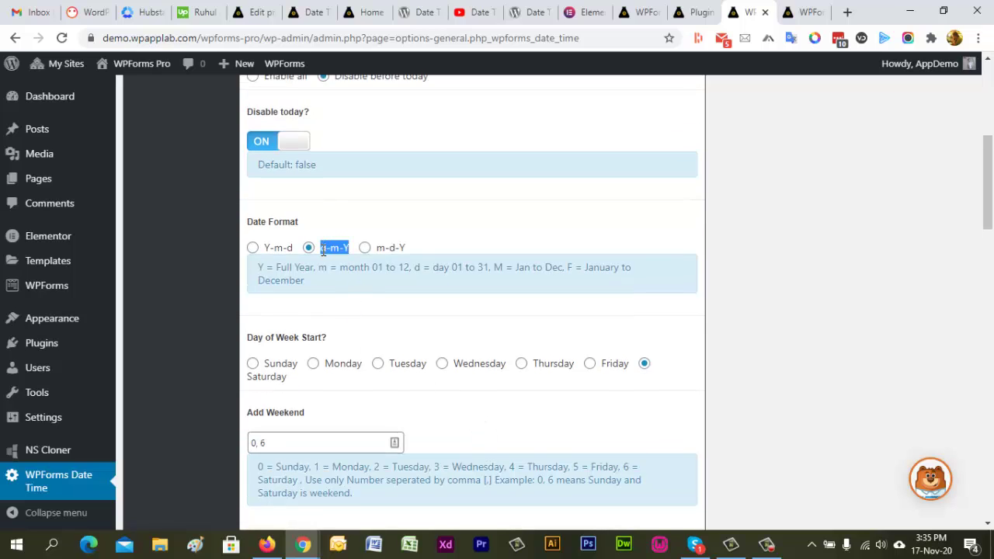
left_click(448, 236)
scroll(495, 292, "down", 1)
scroll(500, 311, "down", 3)
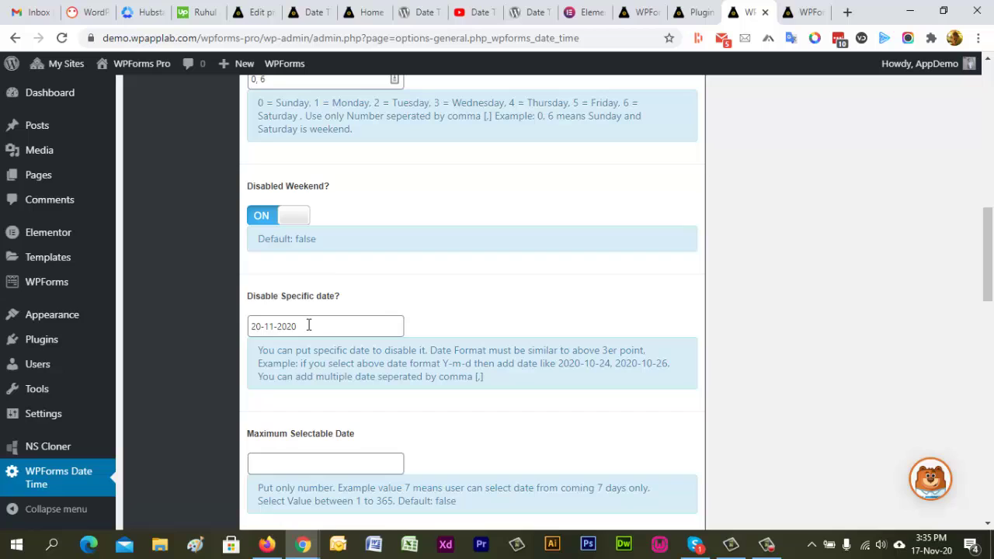
left_click_drag(309, 326, 245, 327)
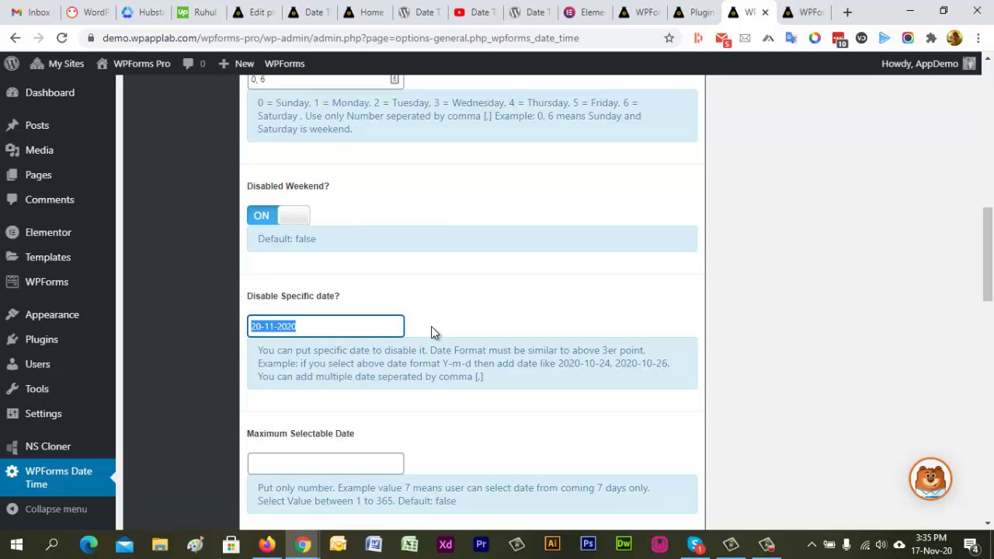
key("Return")
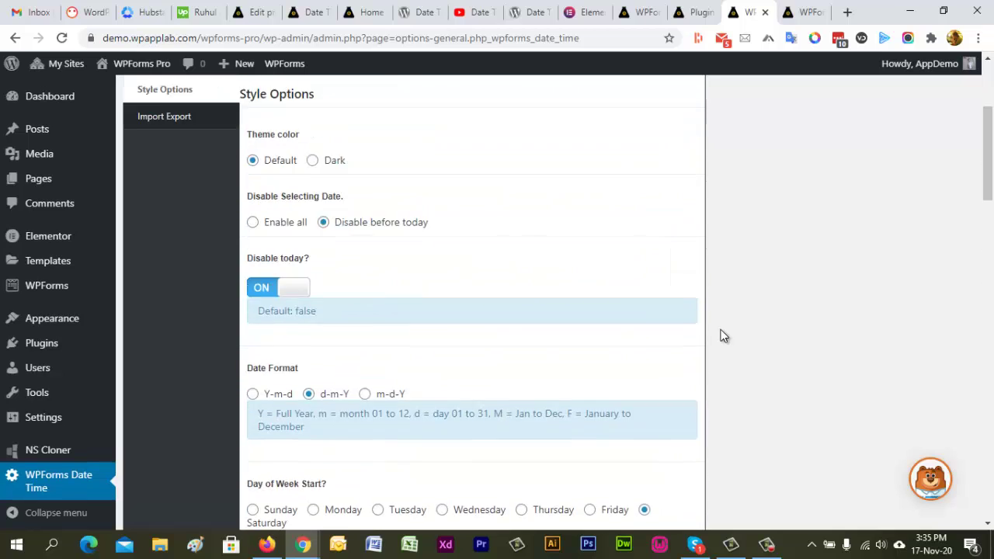
left_click(666, 86)
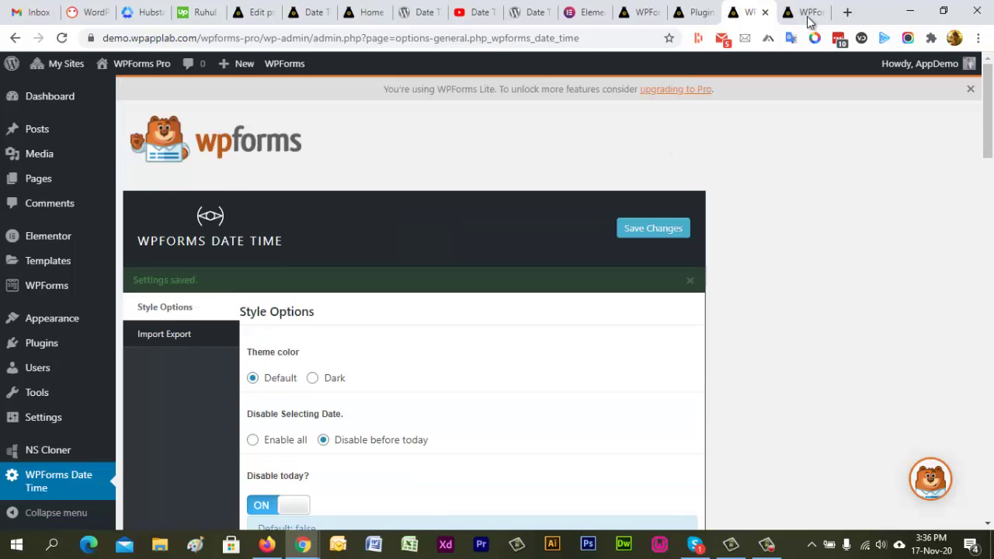
left_click(807, 13)
left_click(415, 39)
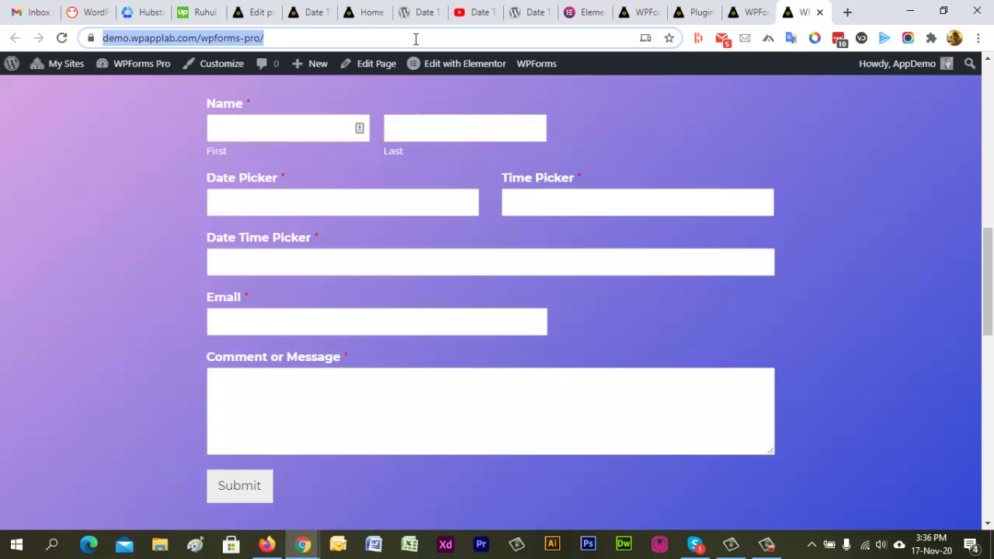
key("Return")
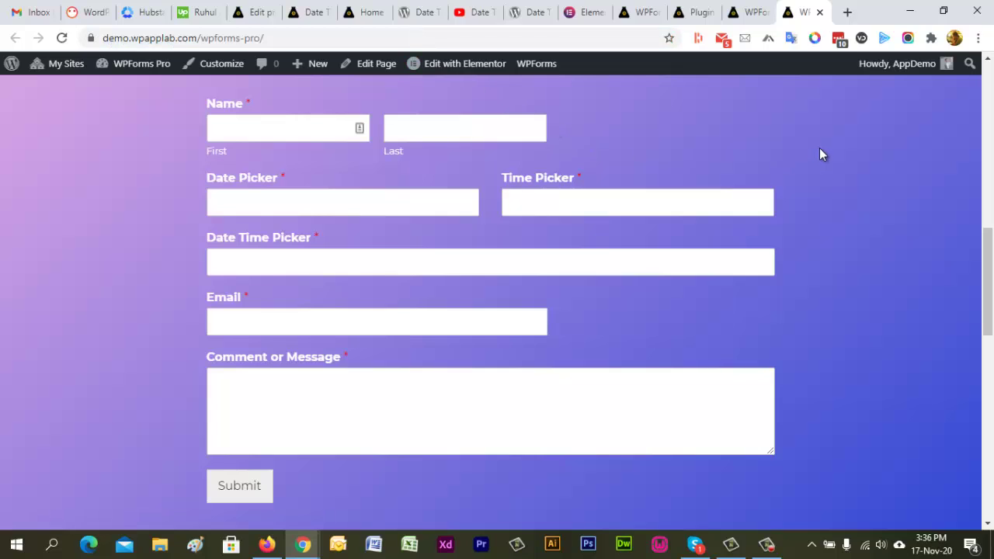
left_click(245, 199)
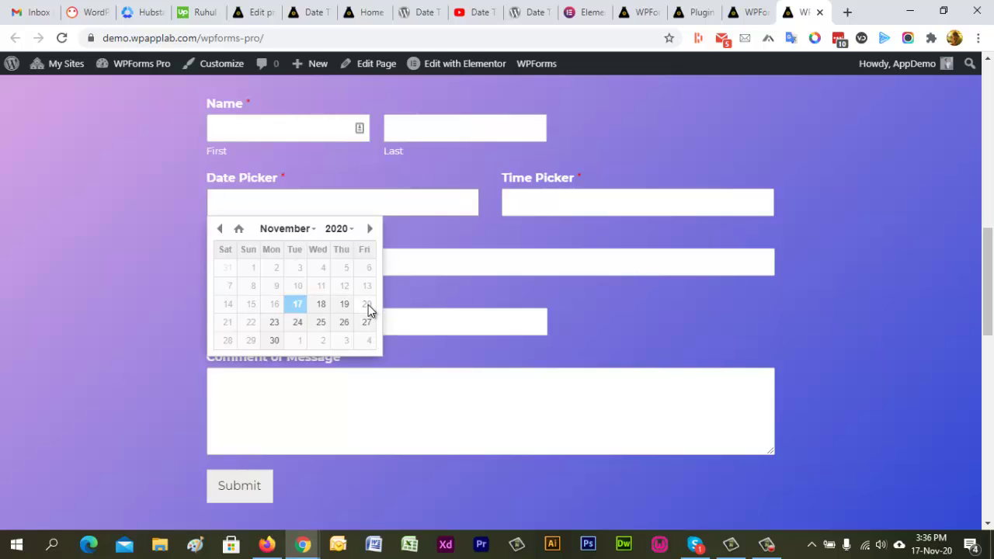
left_click(823, 196)
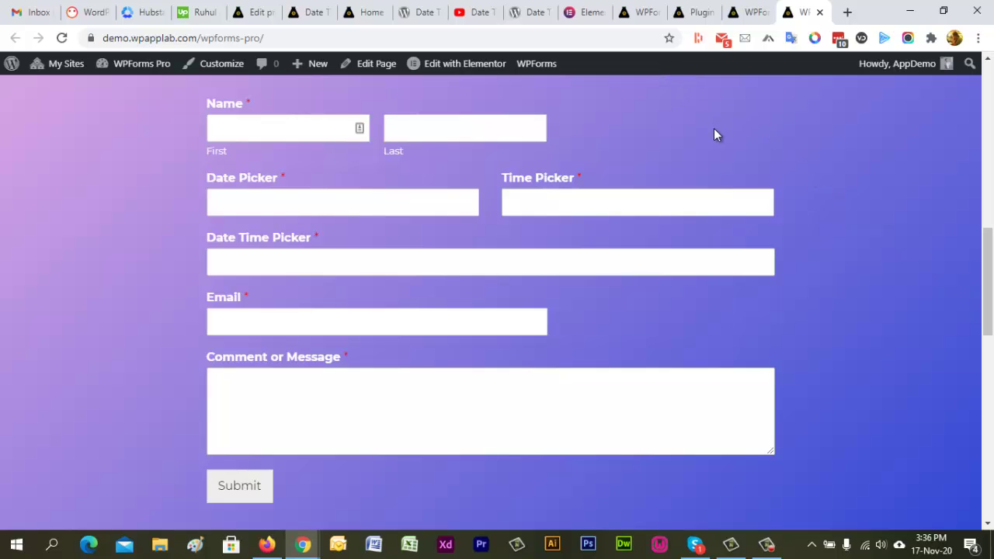
Step: Set the Maximum Selectable Date field to 30 days
left_click(747, 12)
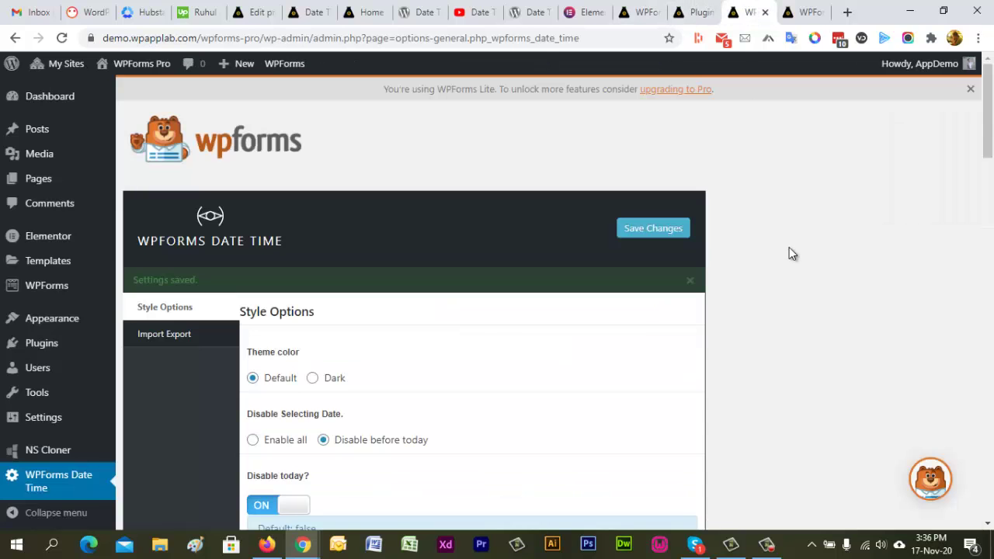
scroll(796, 293, "down", 4)
scroll(795, 293, "down", 4)
scroll(796, 293, "down", 1)
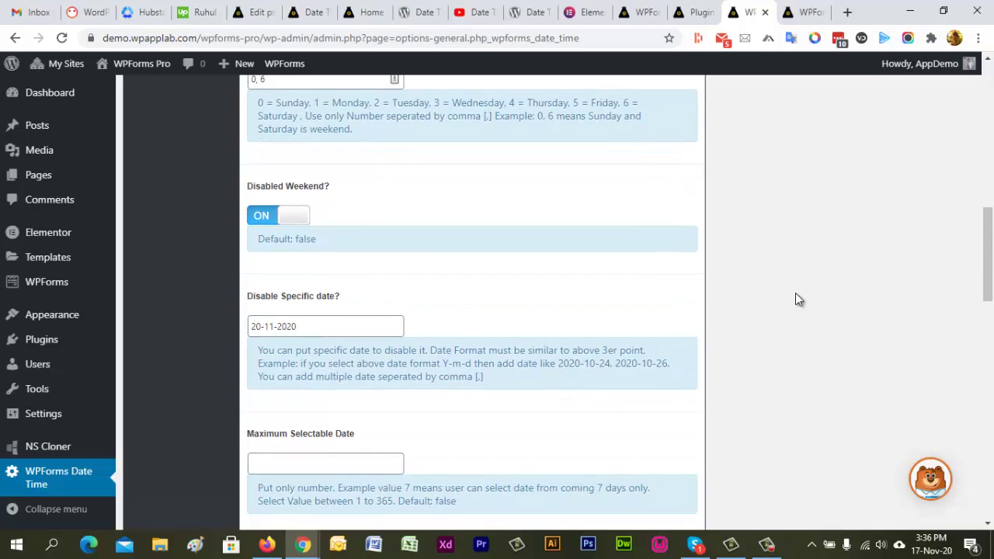
scroll(796, 300, "down", 3)
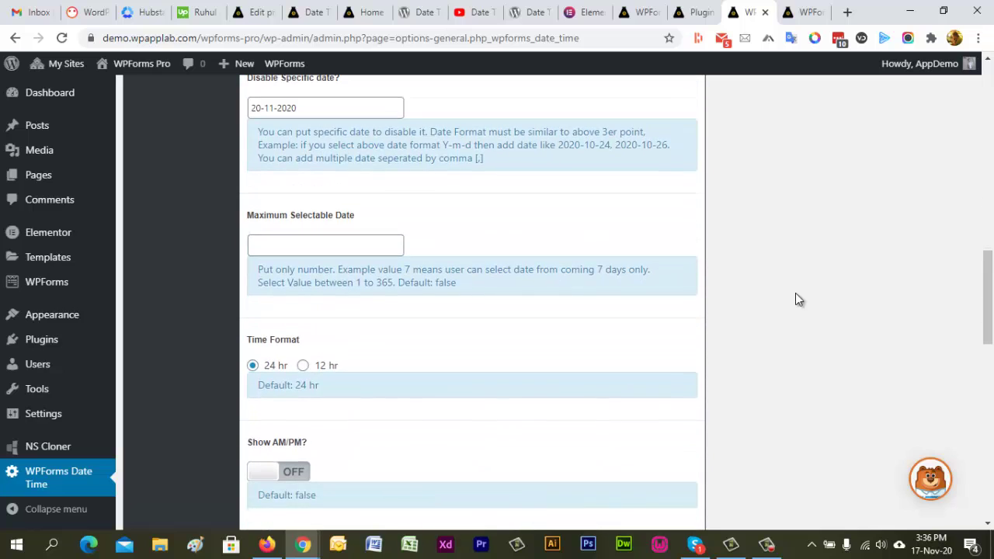
left_click(303, 243)
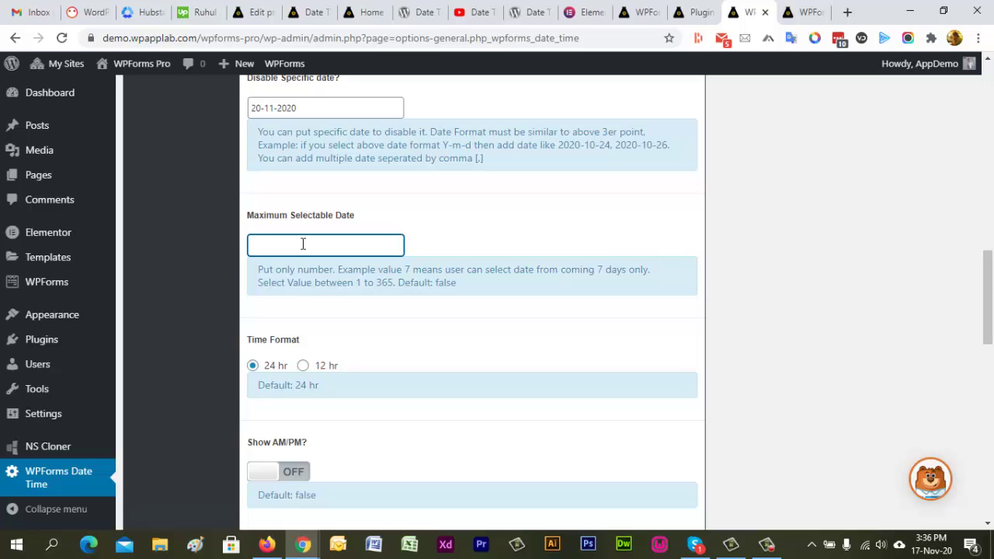
type("7")
key("BackSpace")
type("1")
type("0")
left_click(412, 351)
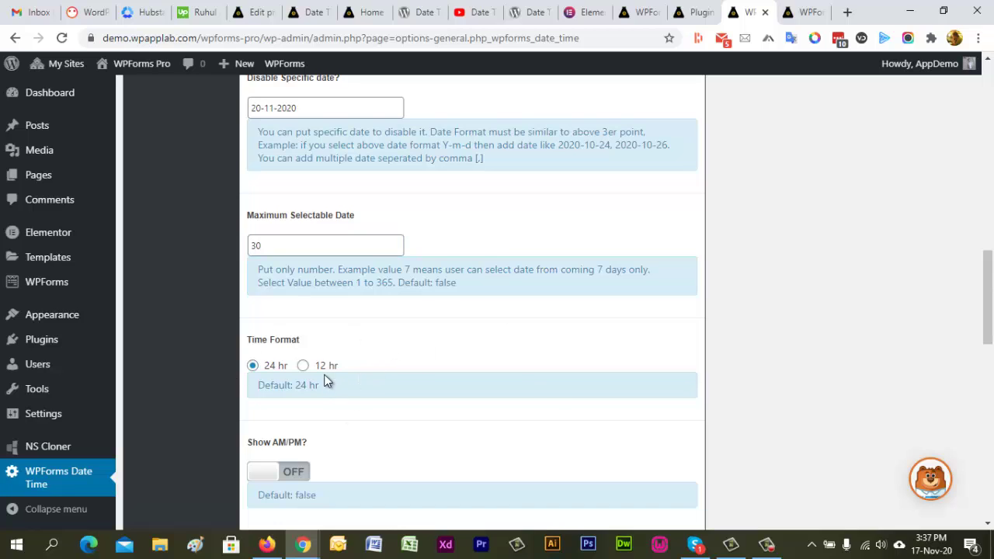
Step: Use 12 hr time format with uppercase AM/PM shown, keeping Time Step at 15
left_click(304, 371)
scroll(505, 364, "down", 1)
scroll(497, 362, "down", 1)
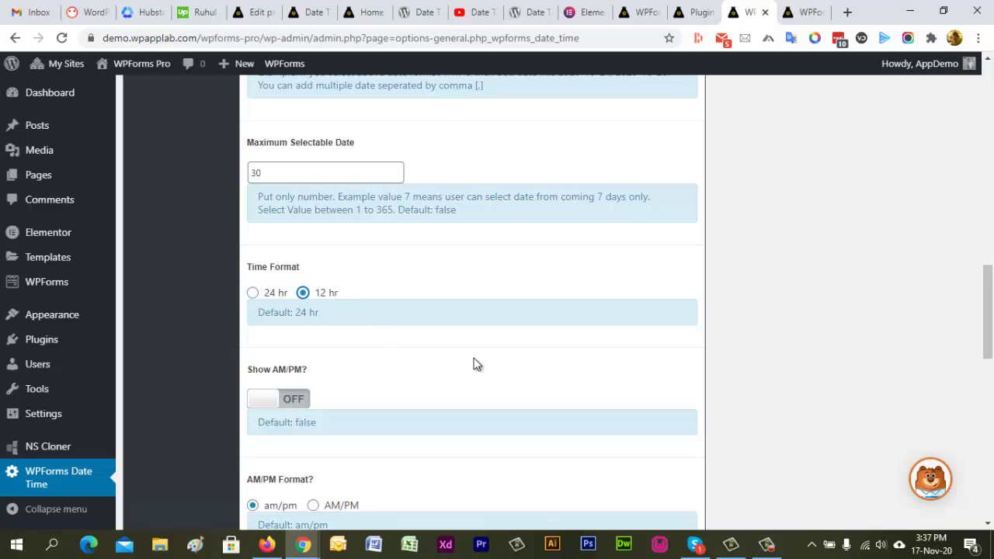
scroll(477, 365, "down", 2)
left_click(284, 329)
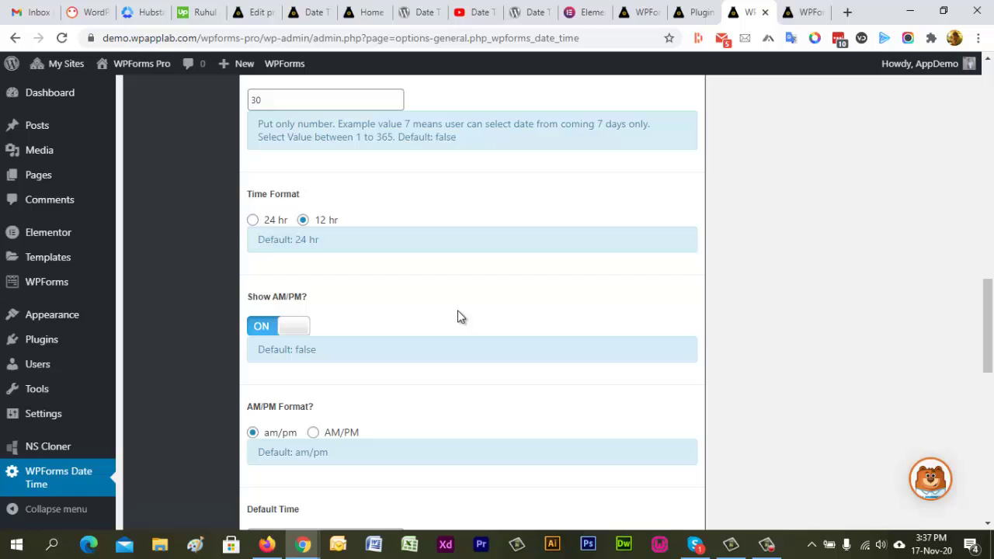
scroll(458, 311, "down", 2)
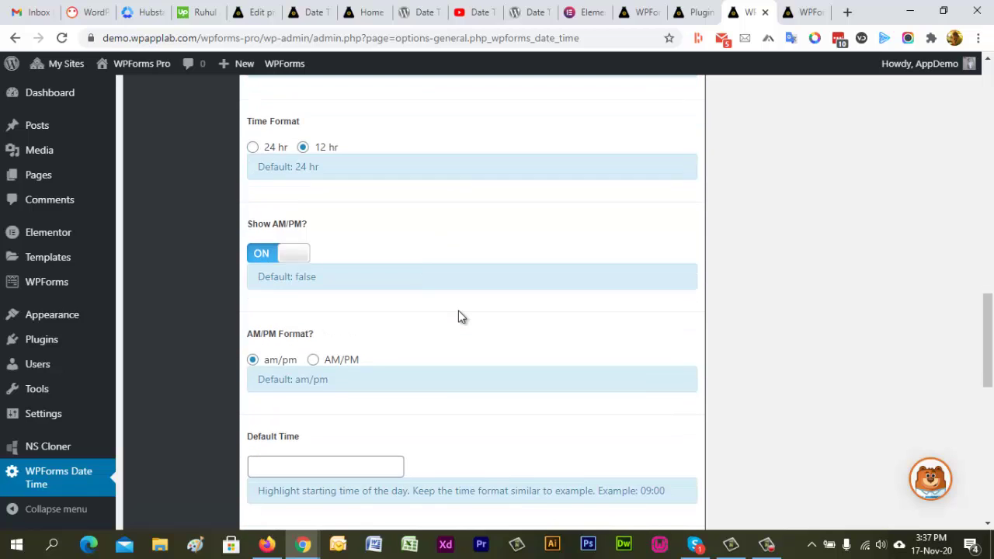
left_click(313, 363)
scroll(505, 353, "down", 2)
scroll(537, 352, "down", 2)
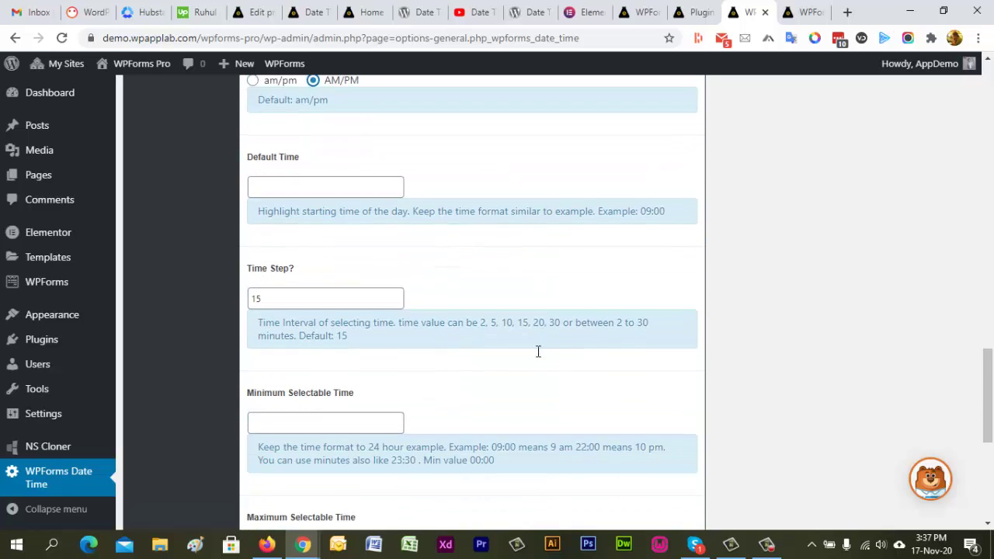
double_click(256, 287)
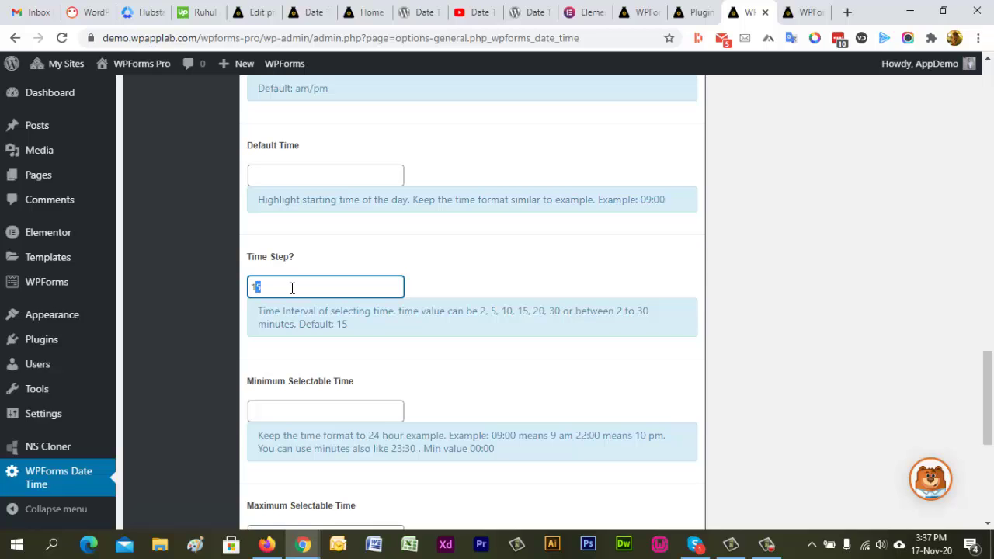
left_click(292, 287)
Step: Save the updated 12-hour time settings
scroll(645, 305, "up", 1)
scroll(769, 292, "up", 3)
scroll(770, 292, "up", 5)
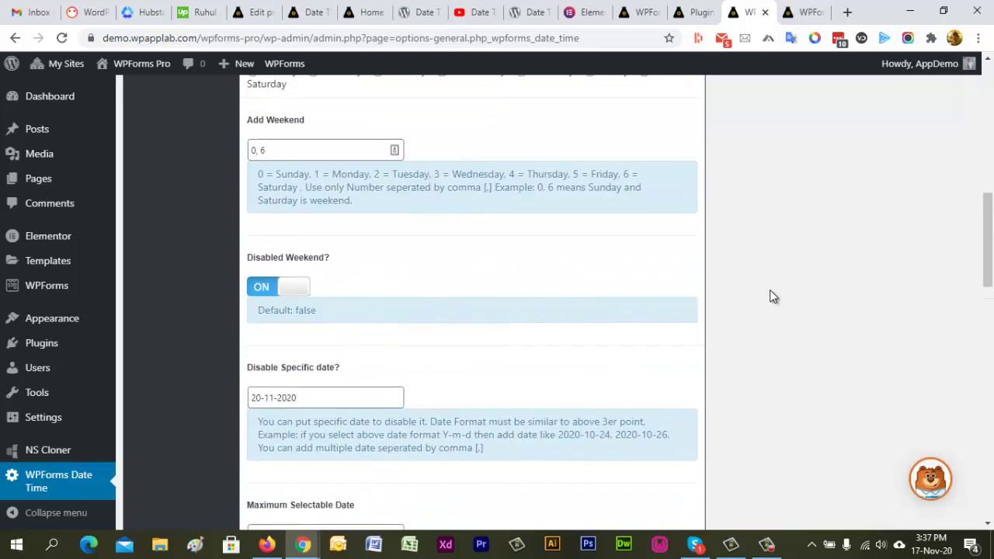
scroll(770, 291, "up", 5)
left_click(666, 228)
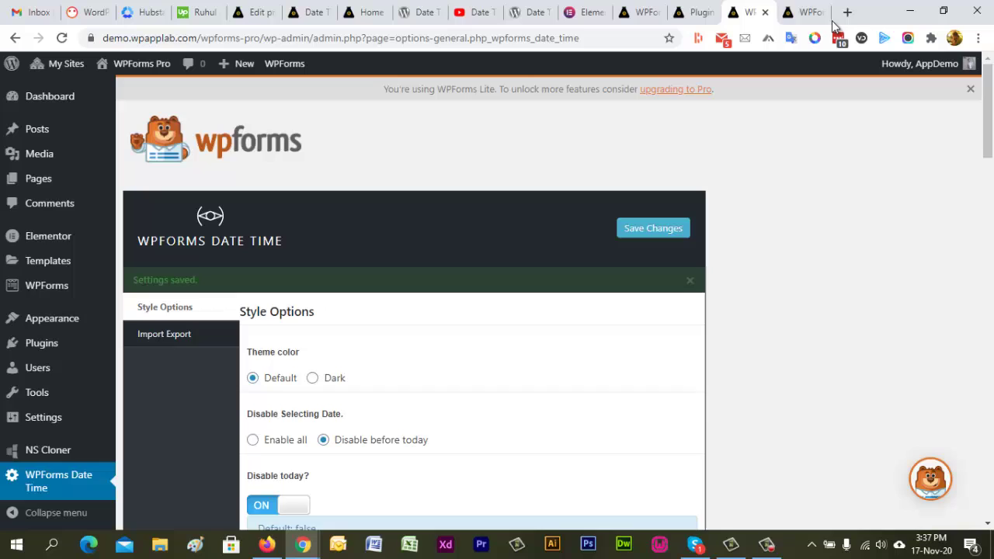
Step: Reload the demo form and check the Time Picker lists 12-hour PM times in 15-minute steps
left_click(806, 12)
left_click(380, 35)
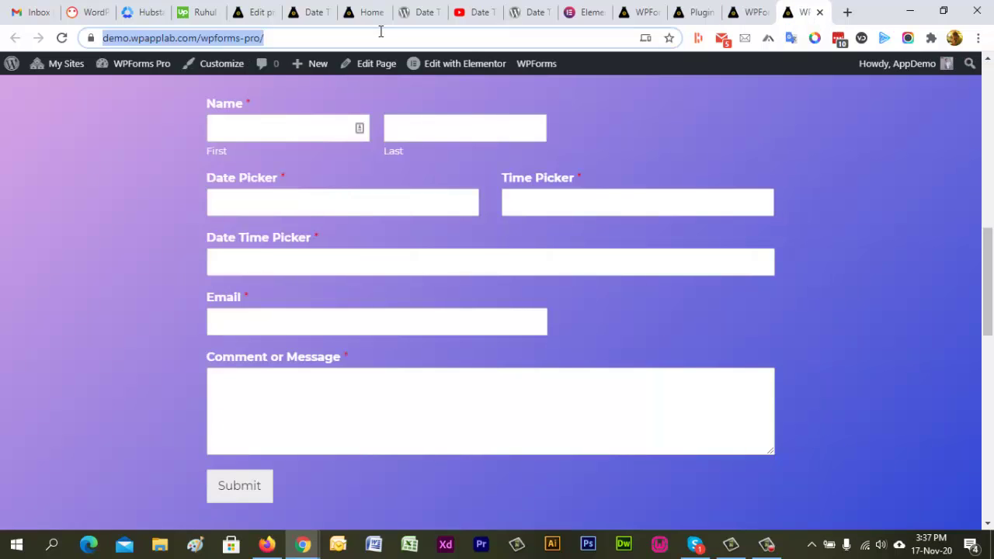
key("Return")
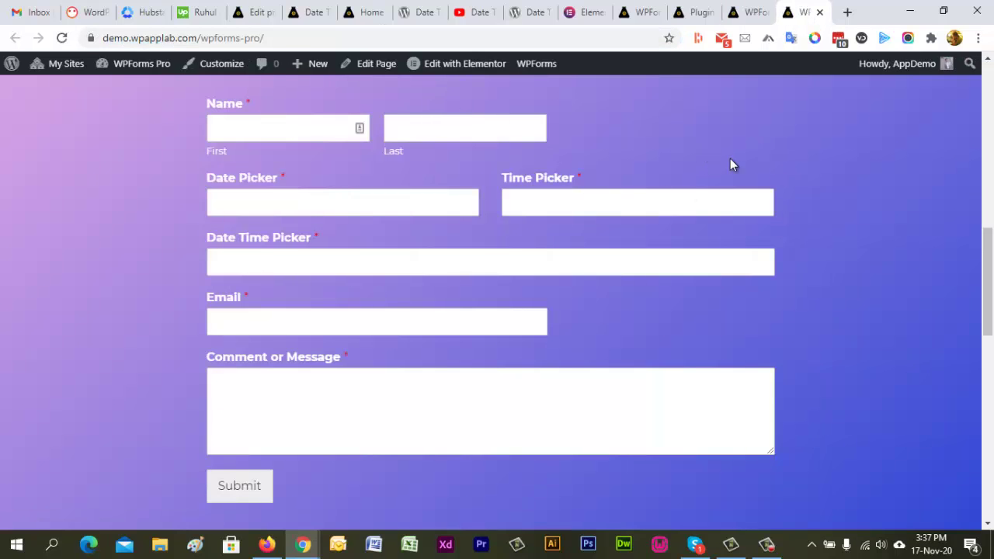
left_click(564, 194)
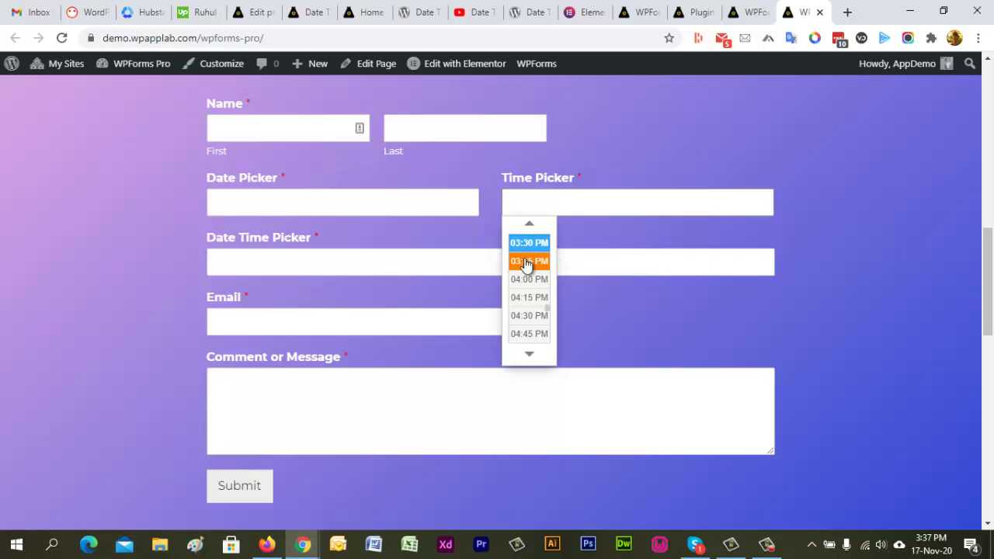
left_click(752, 142)
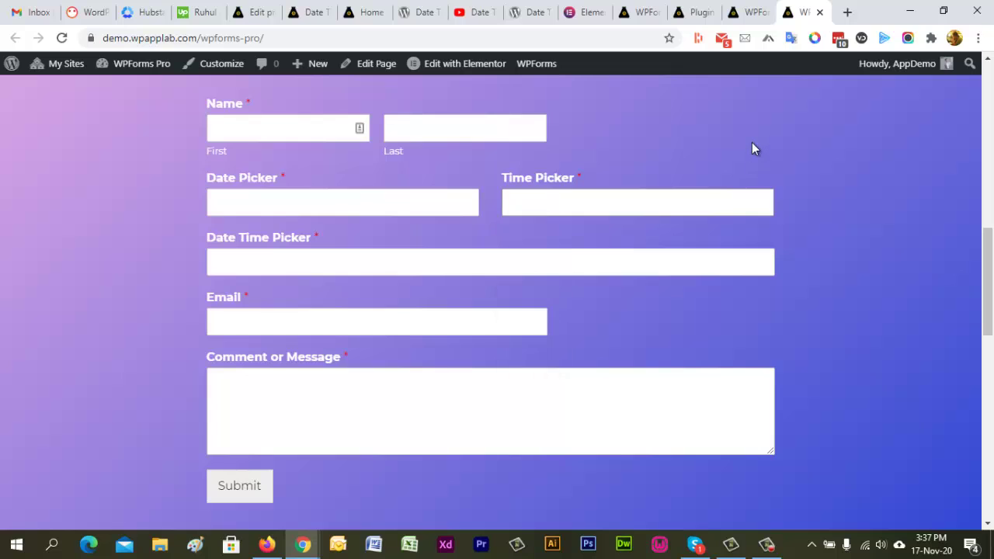
Step: Set the Minimum Selectable Time to 09:00
left_click(752, 13)
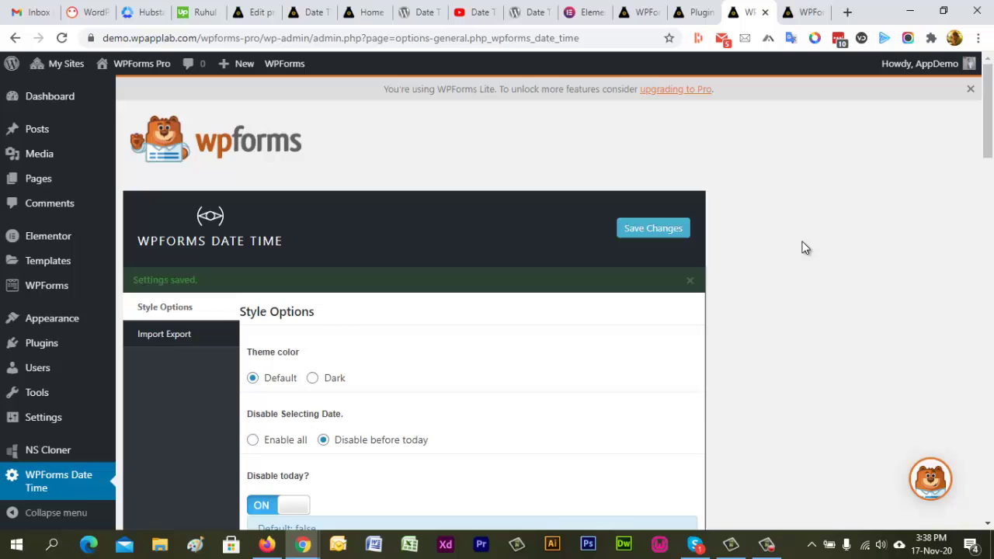
scroll(804, 247, "down", 4)
scroll(804, 247, "down", 4)
scroll(805, 247, "down", 3)
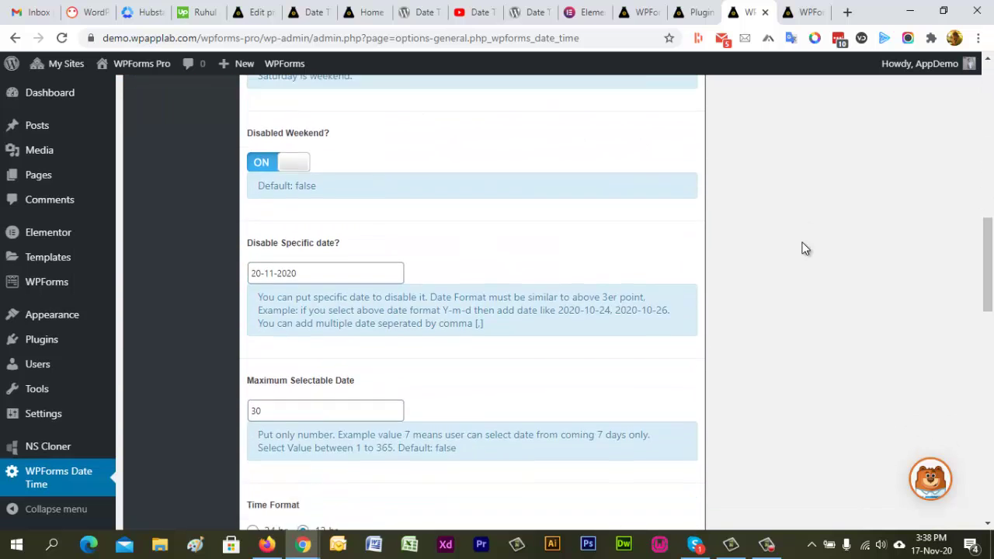
scroll(804, 247, "down", 4)
scroll(805, 247, "down", 1)
scroll(805, 247, "down", 2)
scroll(805, 248, "down", 3)
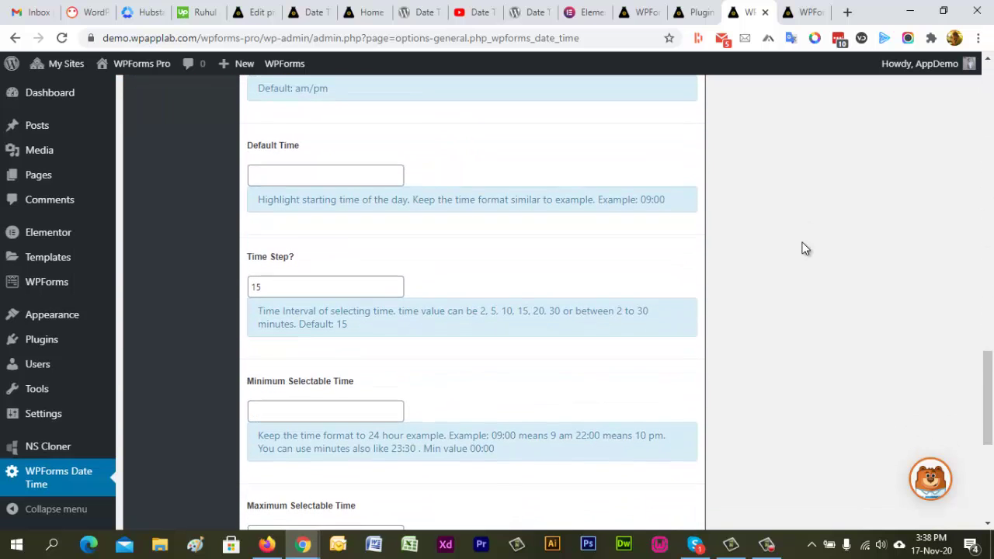
scroll(805, 247, "down", 2)
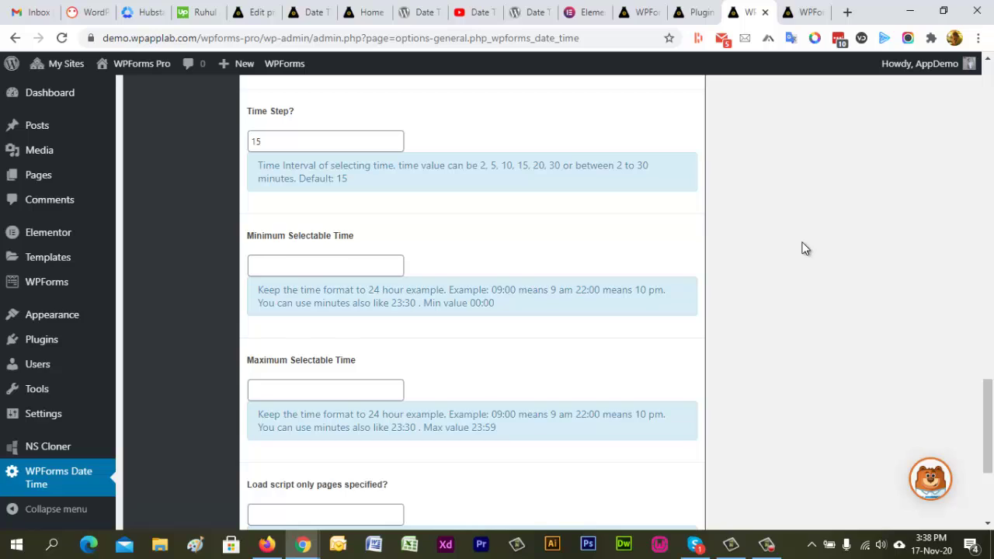
left_click(288, 262)
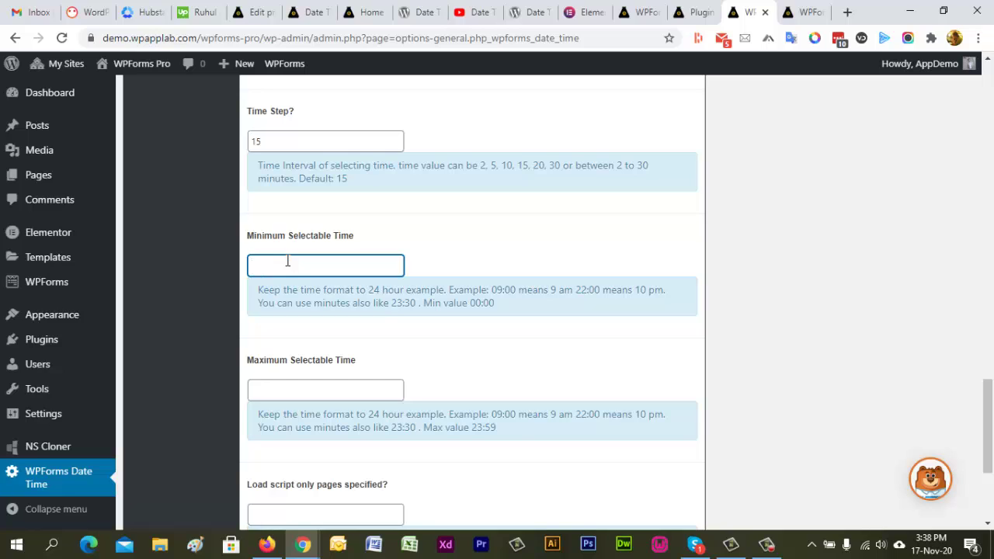
type("09:")
type("00")
Step: Set the Maximum Selectable Time to 17:00 and save the settings
scroll(304, 388, "down", 1)
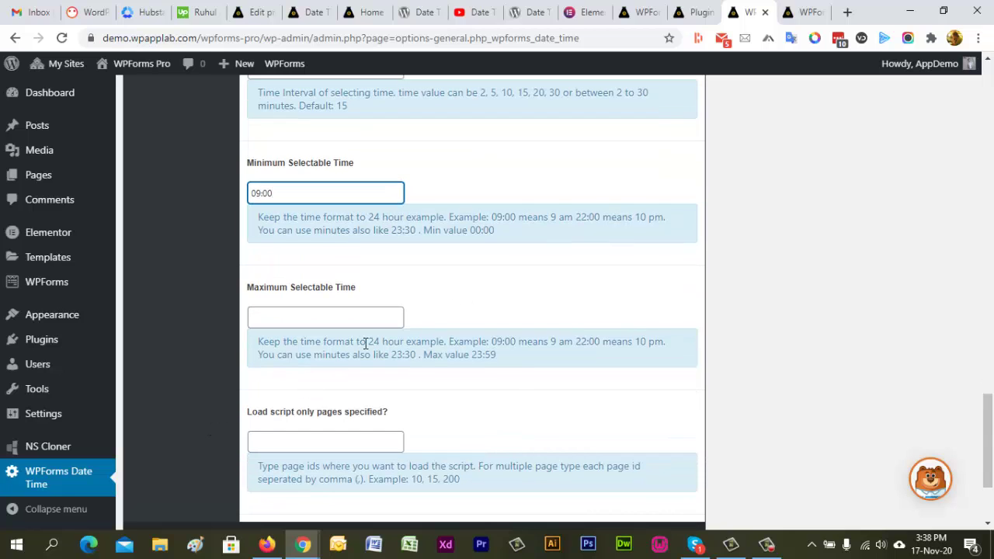
left_click(300, 313)
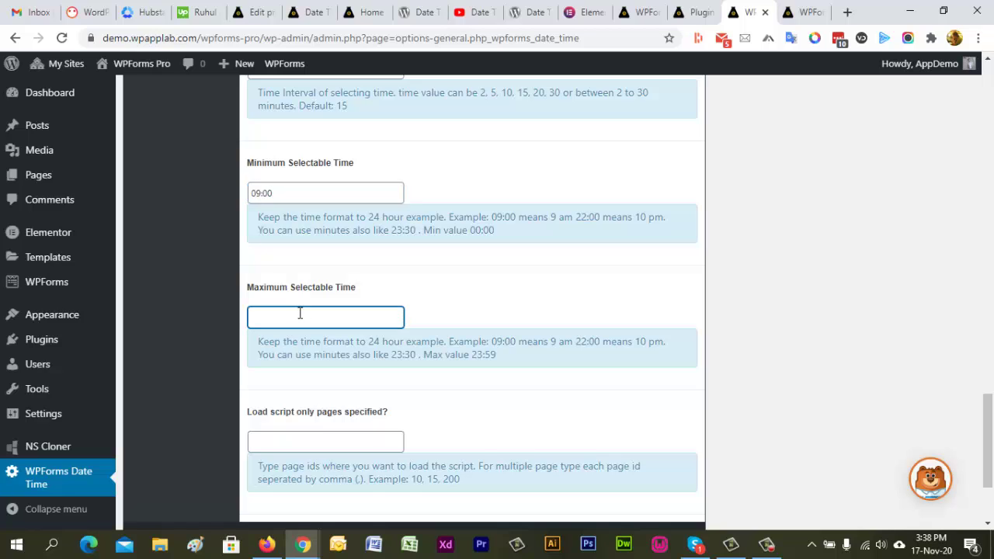
type("17")
type(":00")
left_click(517, 307)
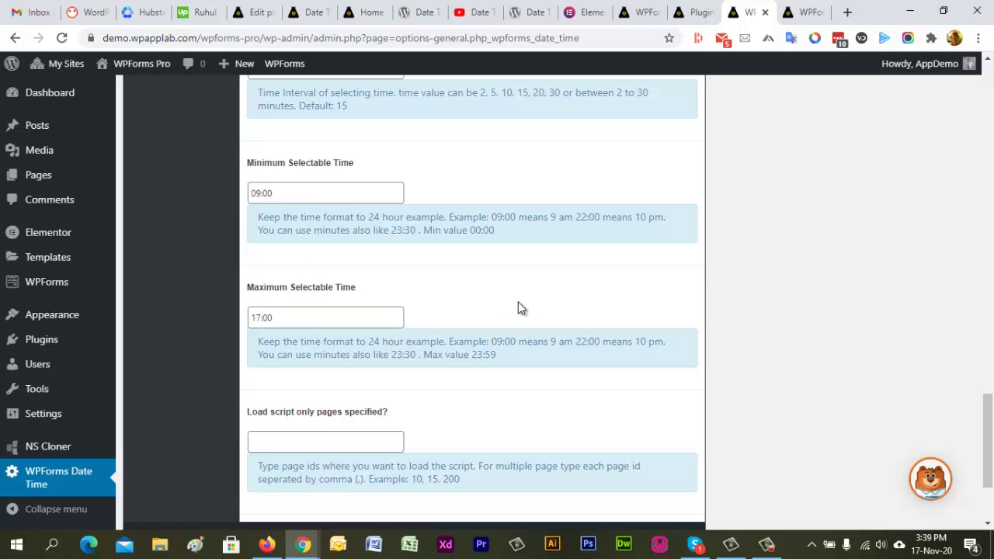
scroll(536, 311, "down", 2)
scroll(543, 315, "down", 2)
left_click(653, 413)
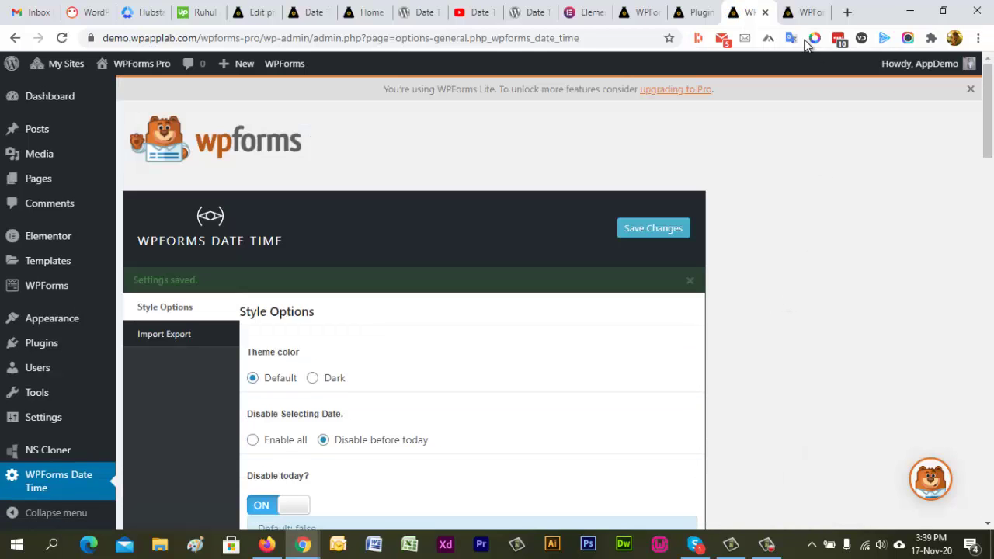
left_click(801, 16)
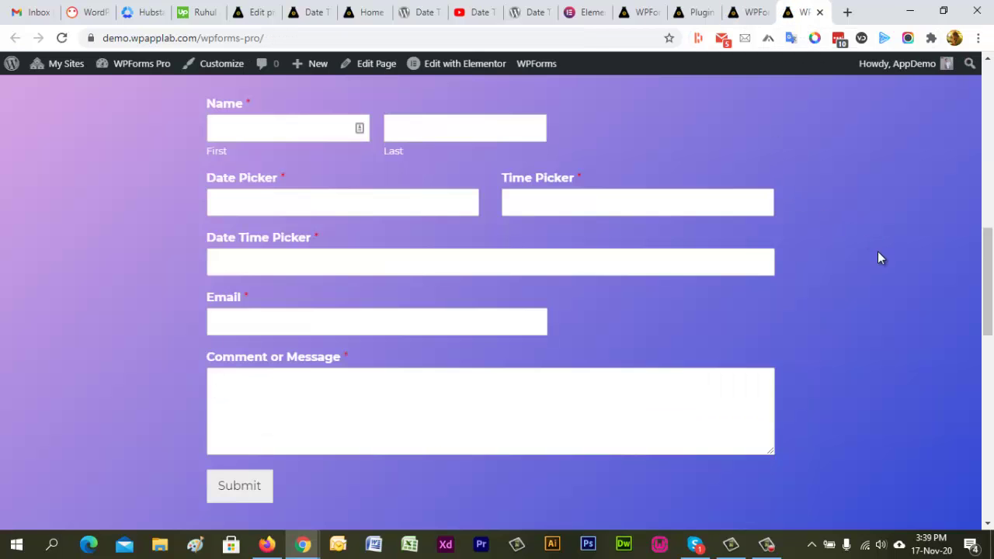
left_click(562, 199)
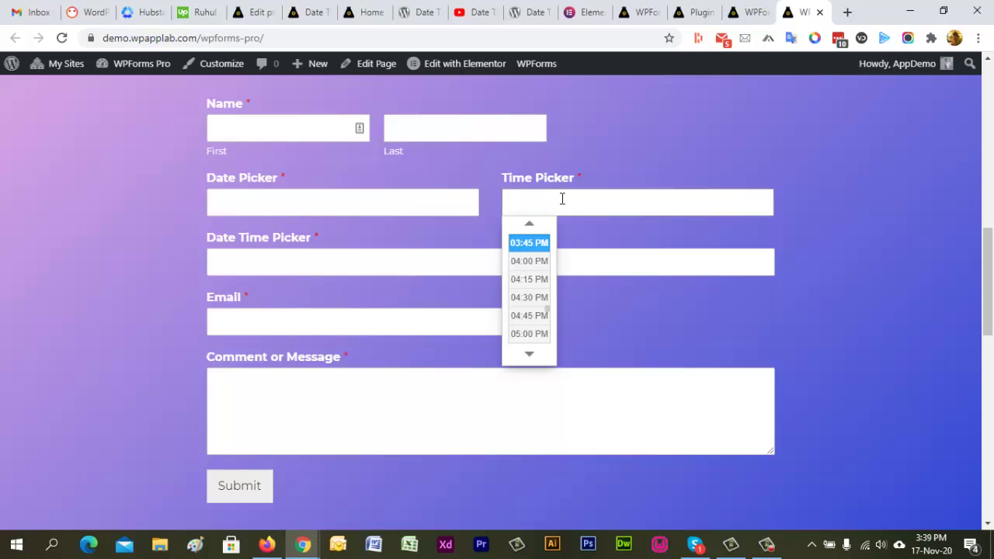
scroll(529, 260, "up", 1)
scroll(530, 272, "up", 2)
scroll(530, 276, "up", 5)
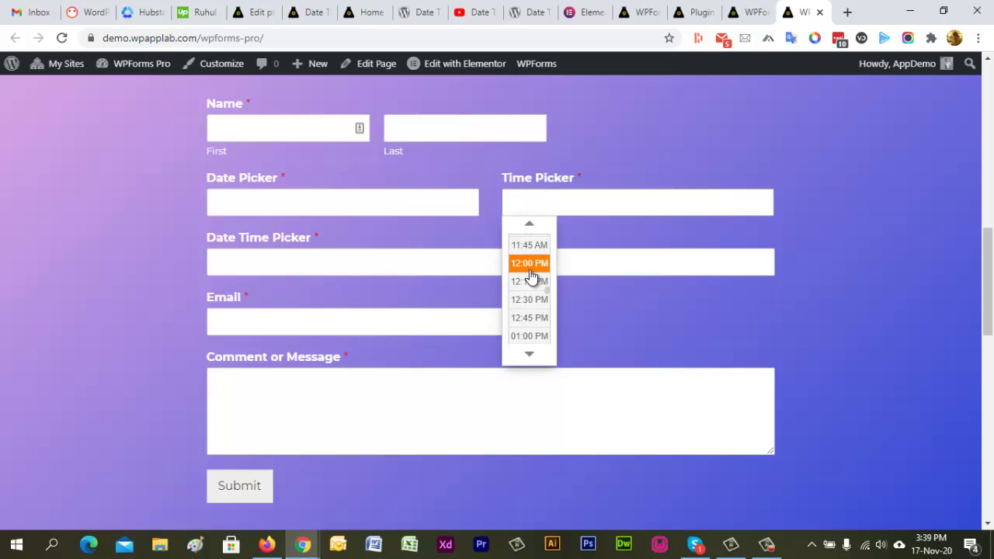
scroll(531, 277, "up", 3)
scroll(531, 277, "up", 3)
scroll(531, 278, "up", 3)
scroll(531, 280, "up", 3)
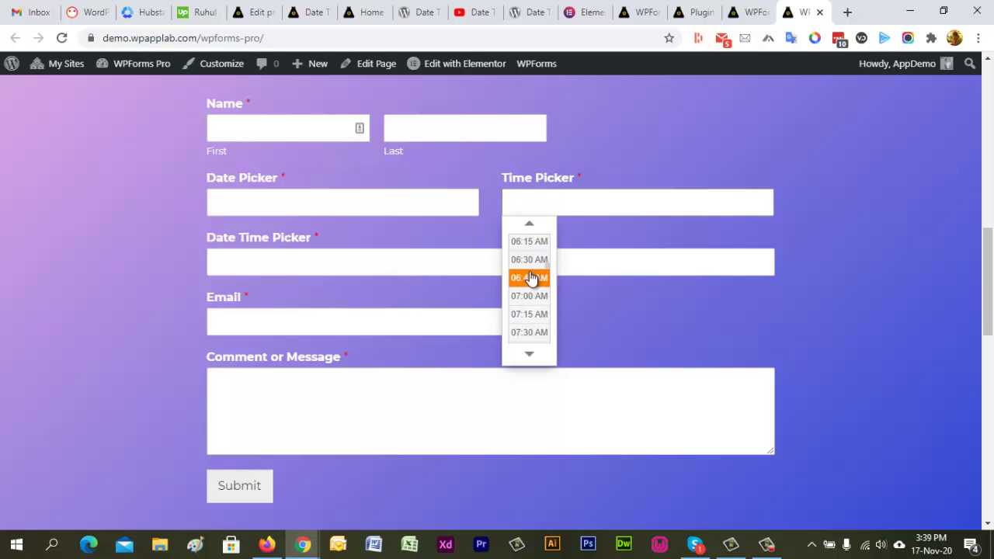
left_click(480, 93)
left_click(285, 38)
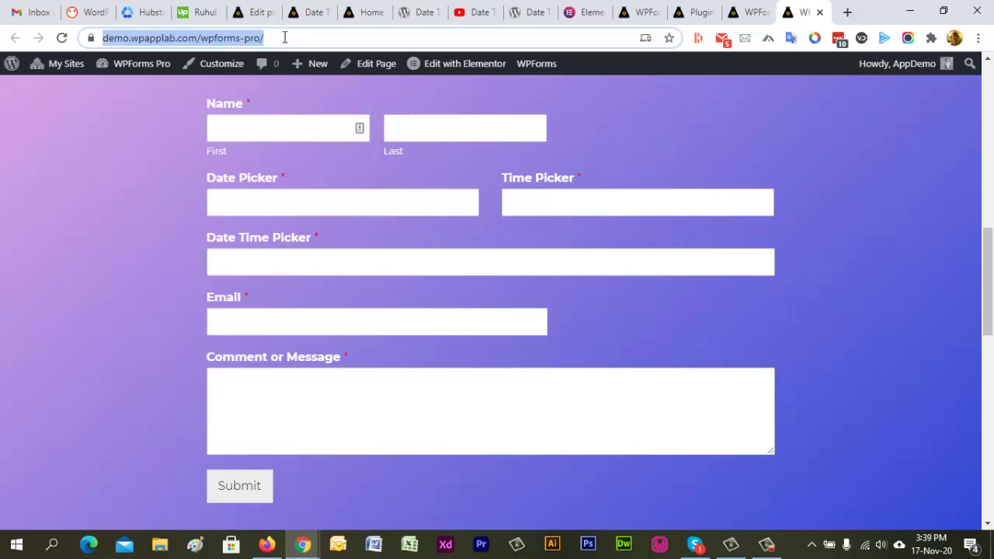
key("Return")
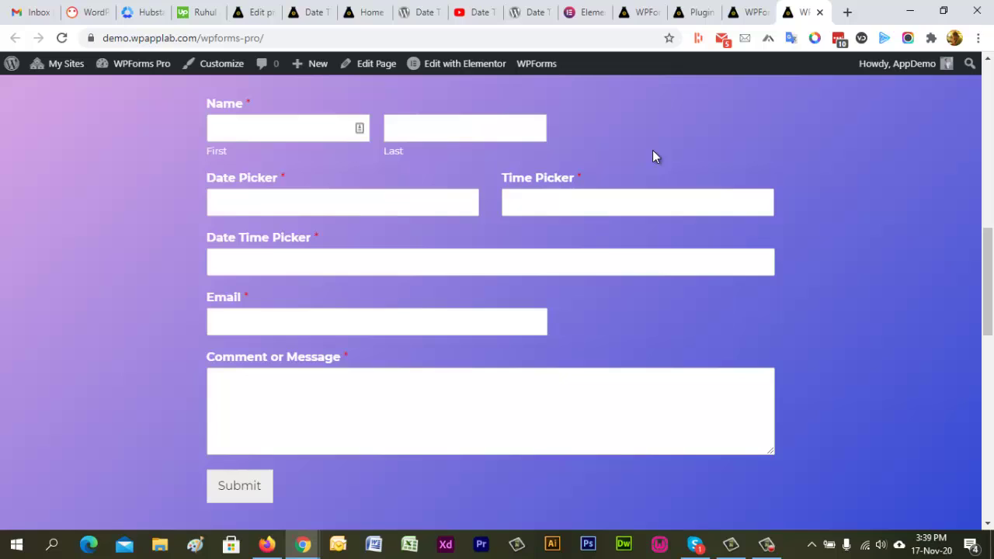
left_click(521, 199)
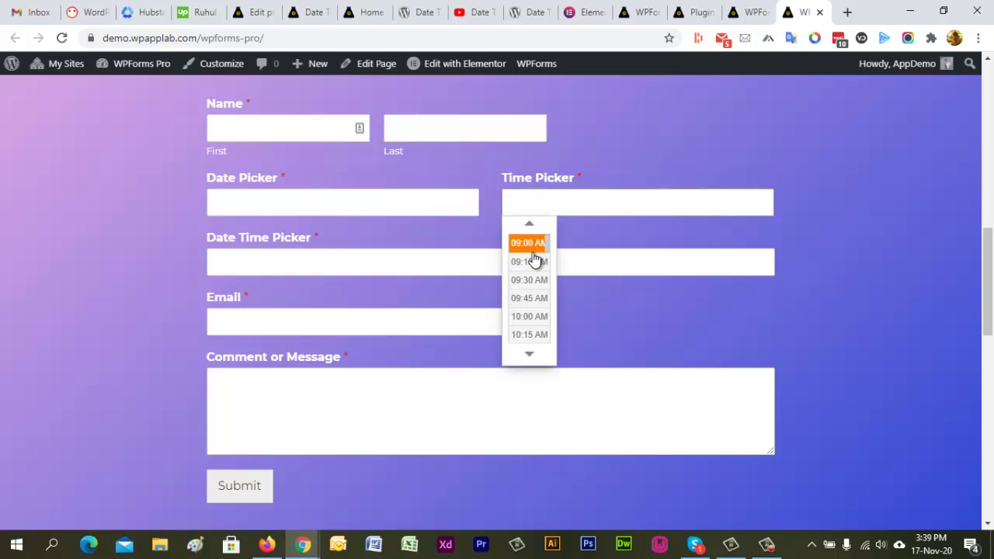
left_click_drag(548, 248, 542, 352)
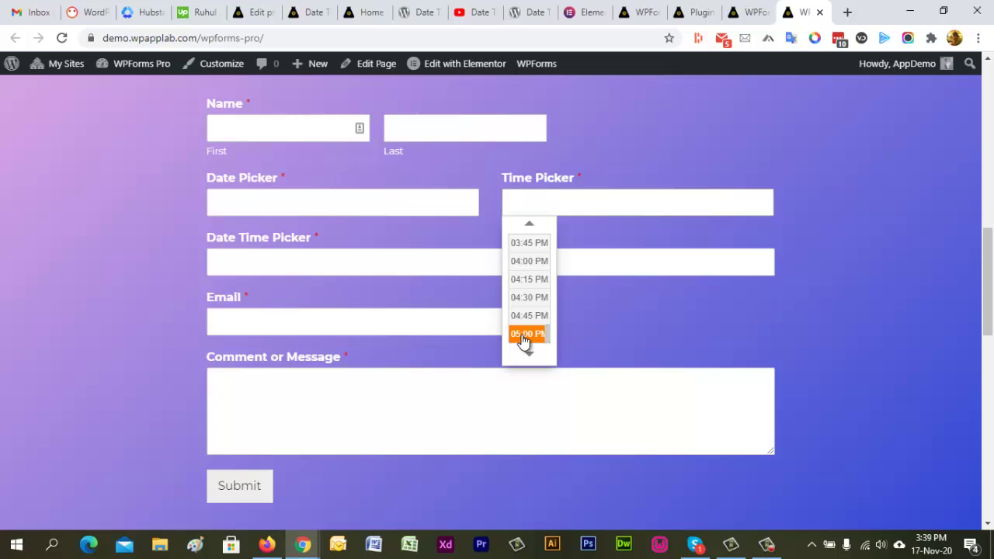
scroll(533, 303, "up", 2)
scroll(533, 304, "up", 2)
scroll(533, 301, "up", 2)
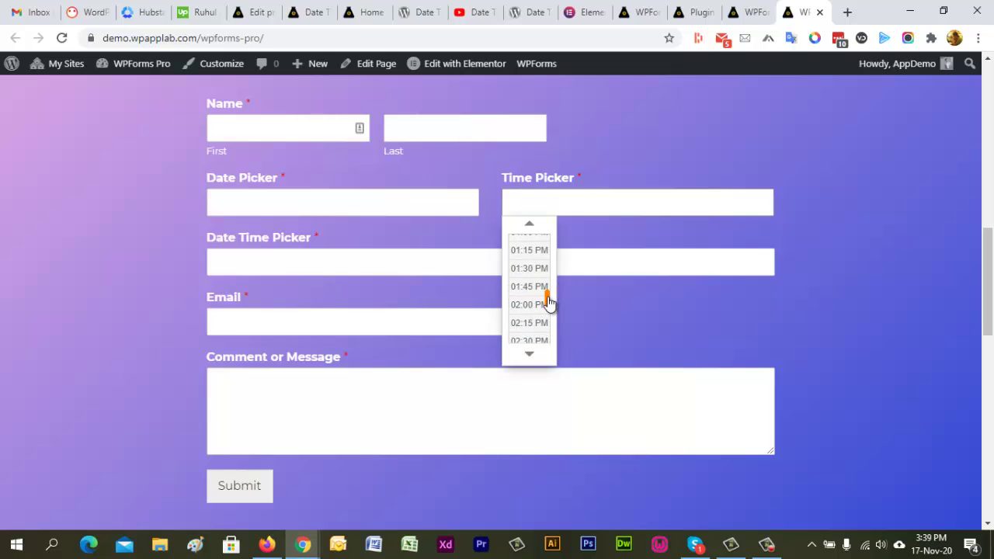
left_click_drag(548, 301, 539, 233)
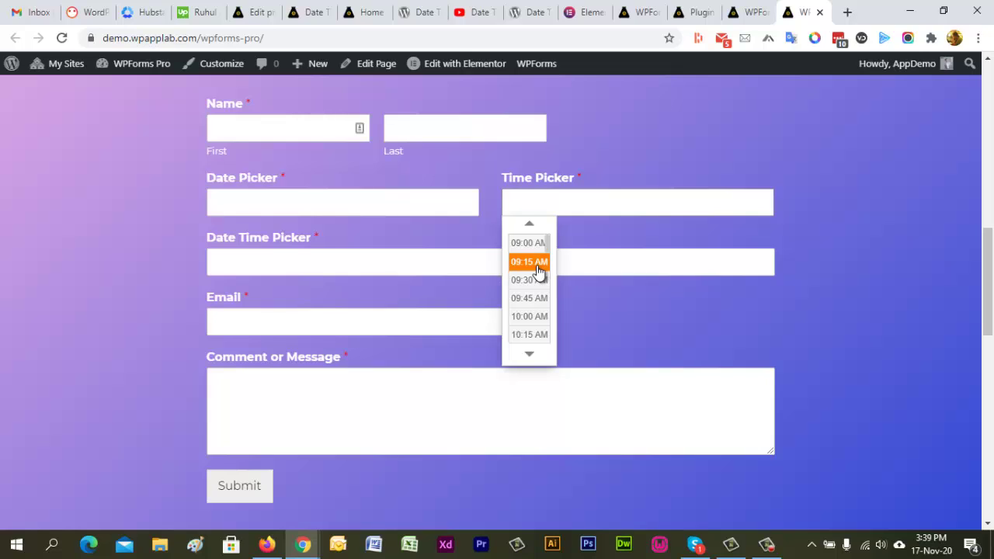
left_click(700, 127)
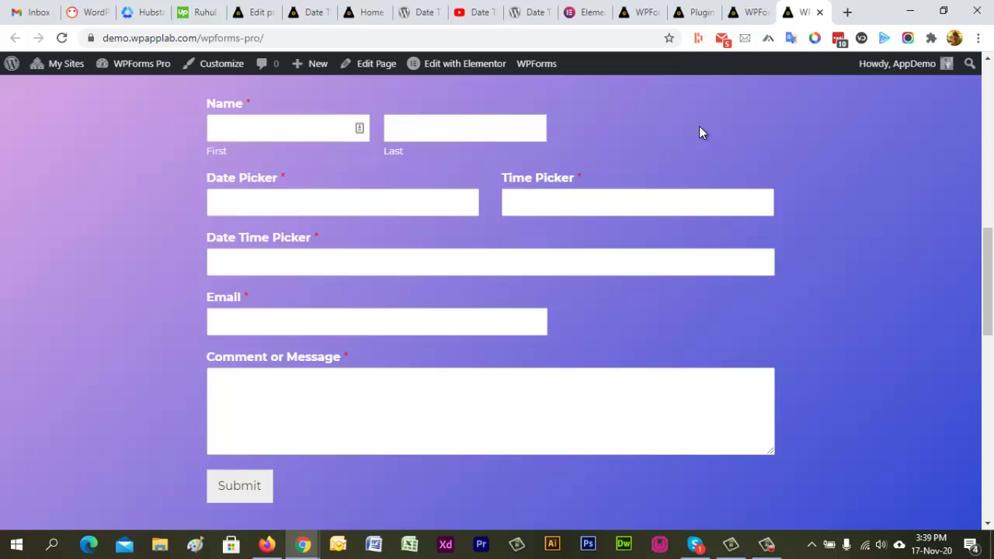
Step: Enter page IDs 13, 20, 30 in 'Load script only pages specified?'
left_click(750, 13)
scroll(812, 315, "down", 4)
scroll(812, 314, "down", 5)
scroll(777, 316, "down", 2)
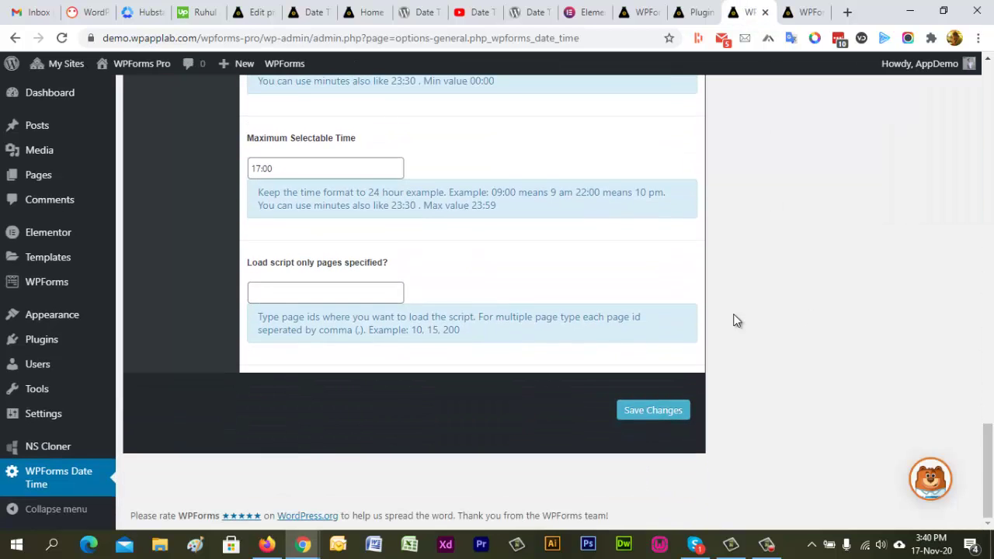
left_click(278, 292)
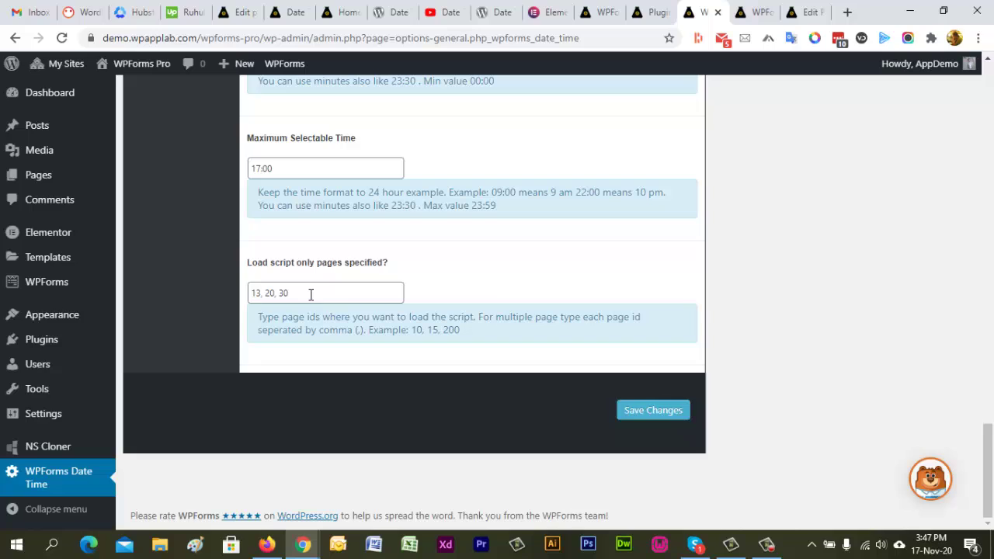
left_click_drag(295, 293, 251, 293)
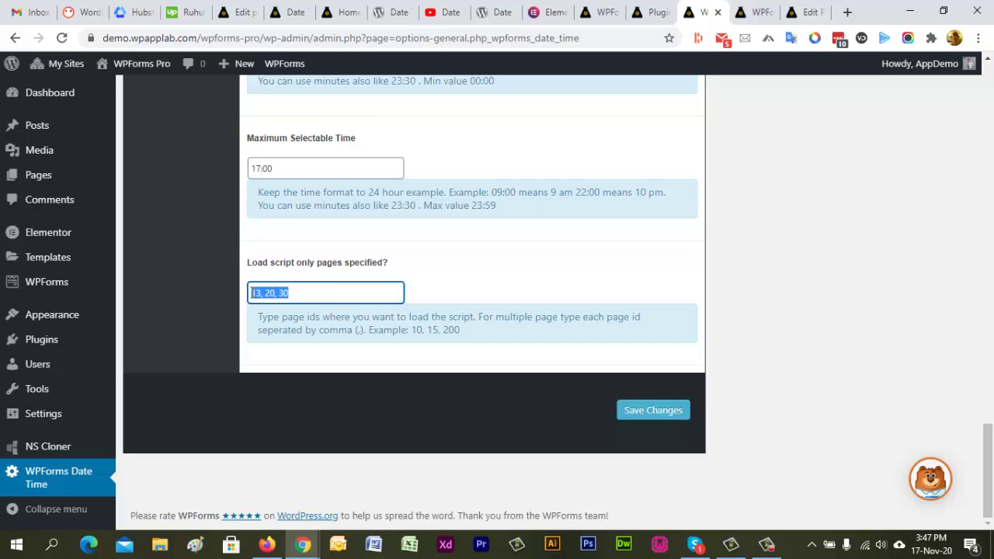
left_click(312, 292)
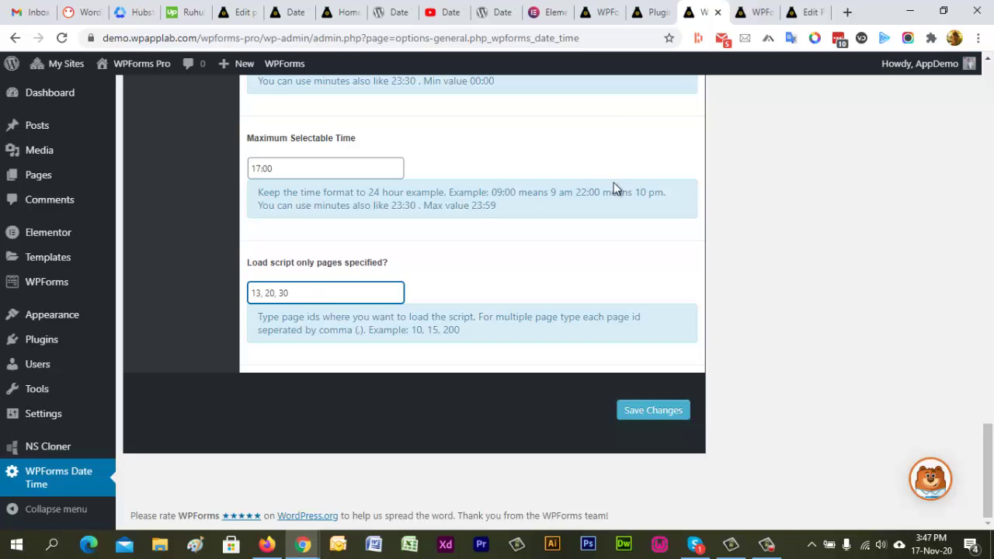
left_click(753, 11)
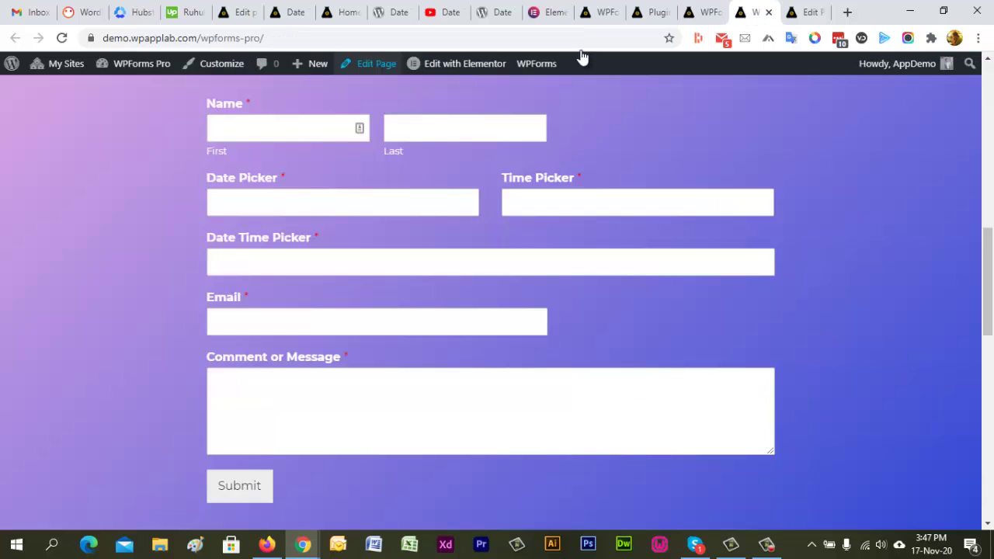
left_click(804, 12)
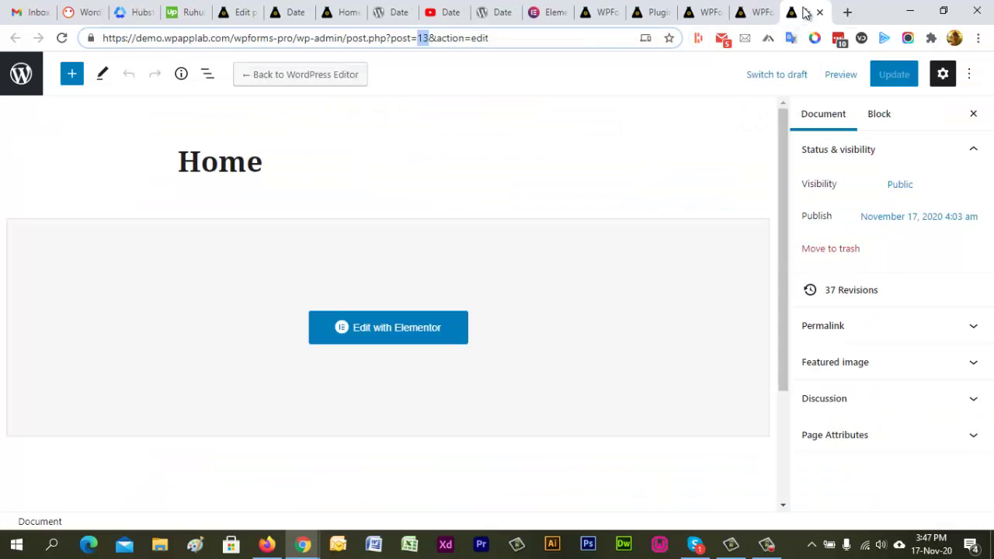
double_click(390, 37)
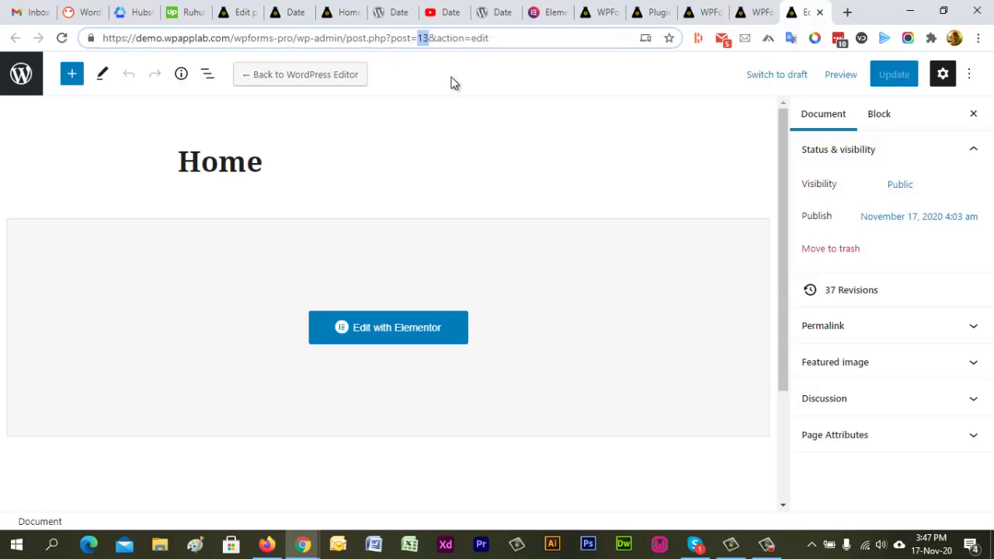
Step: Delete ', 20, 30' so the page-ids field holds only 13
left_click(703, 11)
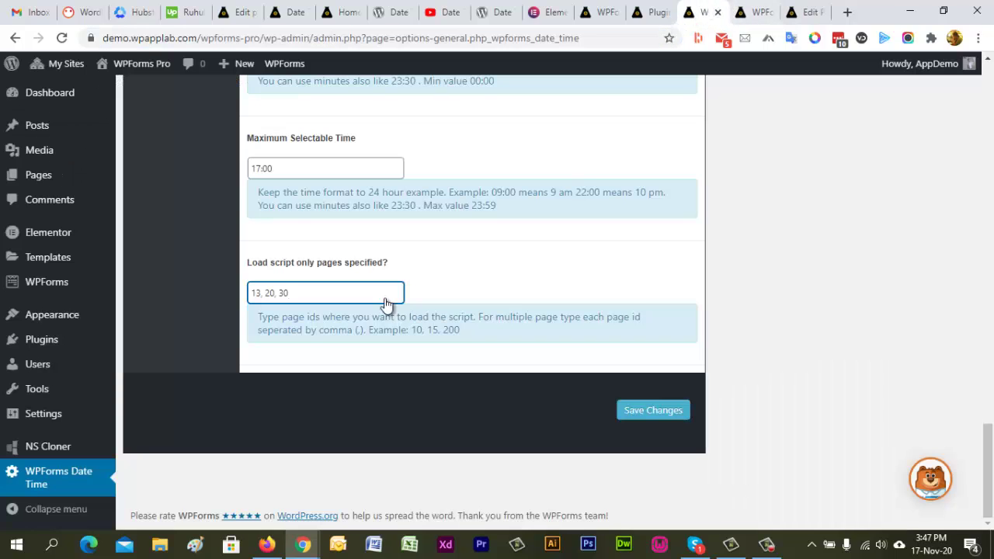
double_click(255, 293)
left_click(304, 293)
left_click_drag(299, 292, 252, 296)
left_click(315, 293)
left_click_drag(262, 293, 317, 293)
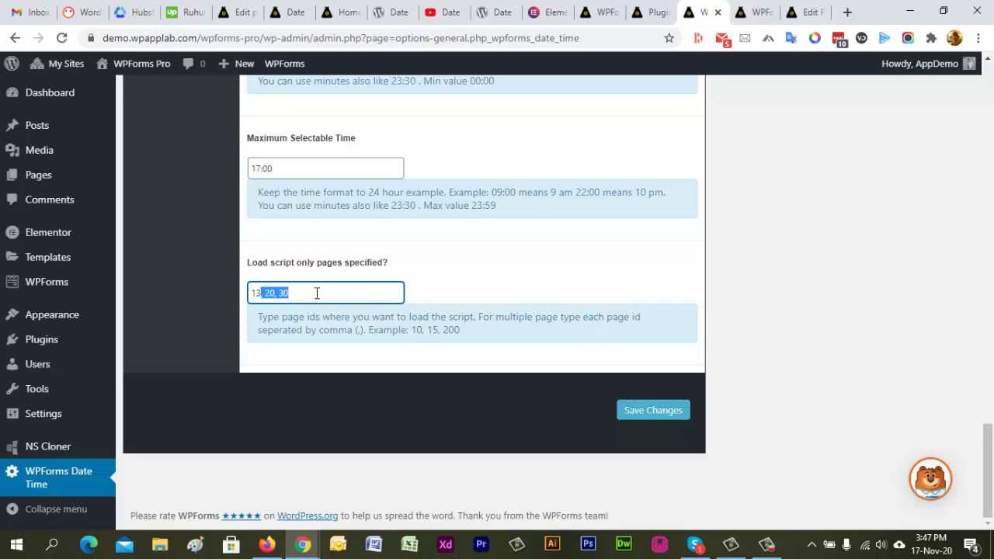
key("BackSpace")
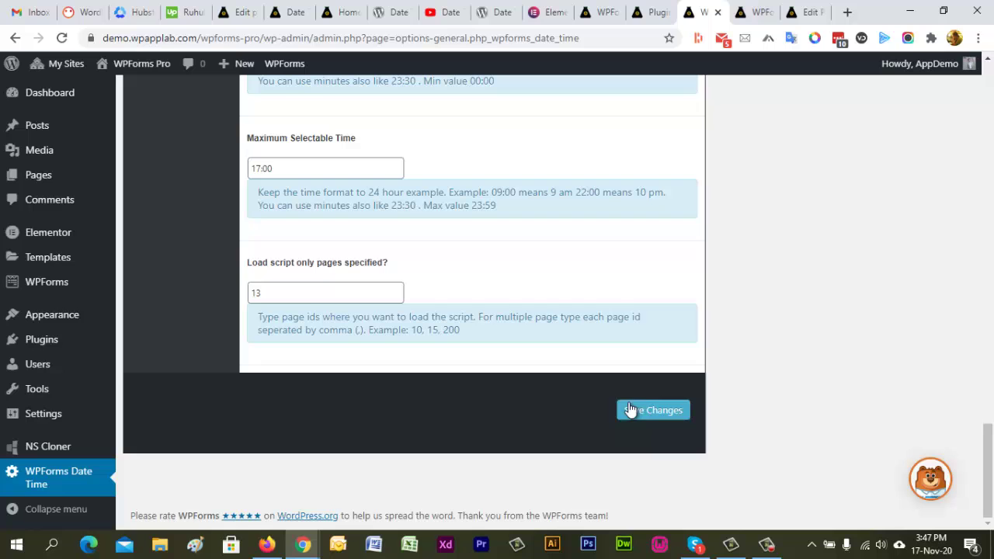
Step: Save the settings with only page 13 and return to the live form page
left_click(630, 409)
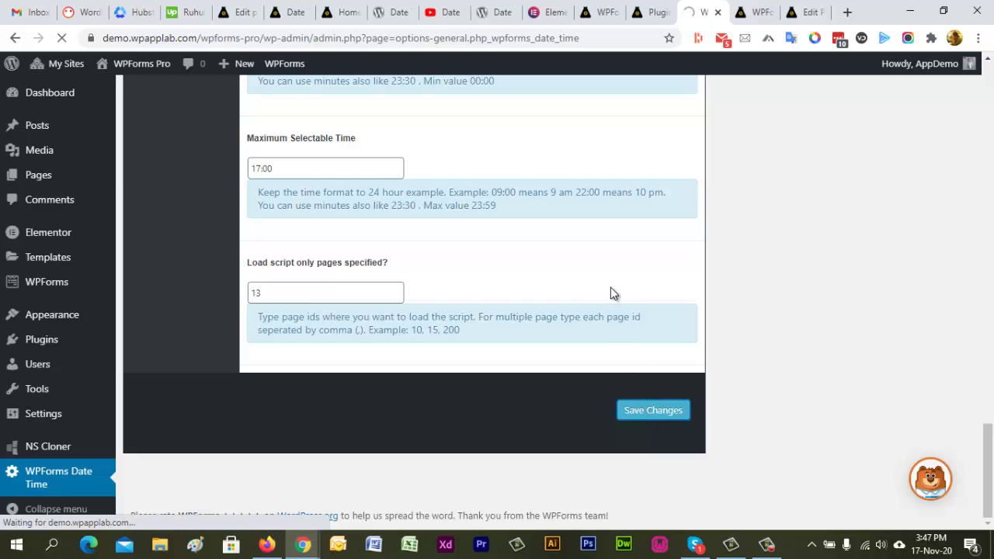
scroll(659, 355, "down", 8)
scroll(658, 356, "down", 5)
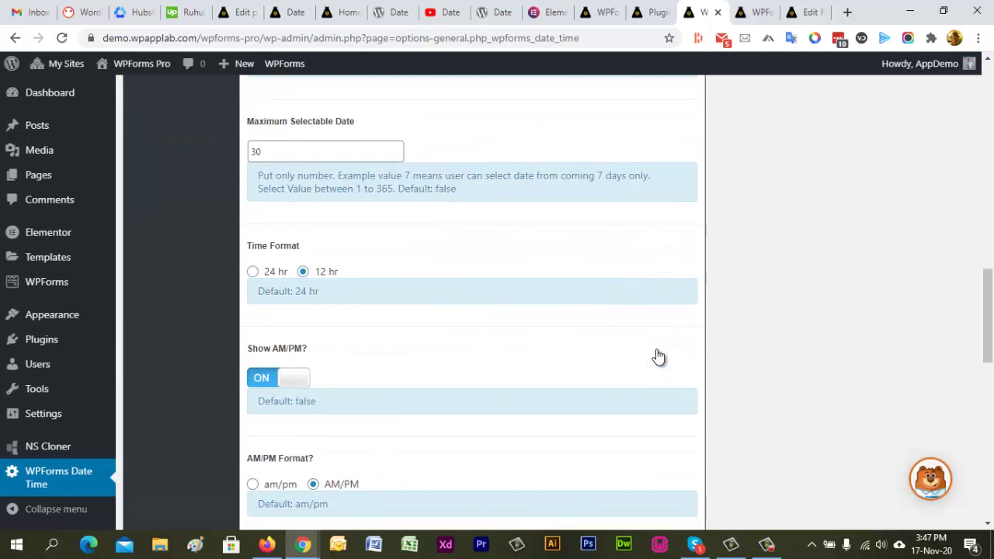
scroll(658, 356, "down", 5)
scroll(658, 357, "down", 3)
scroll(657, 357, "down", 2)
scroll(658, 357, "up", 3)
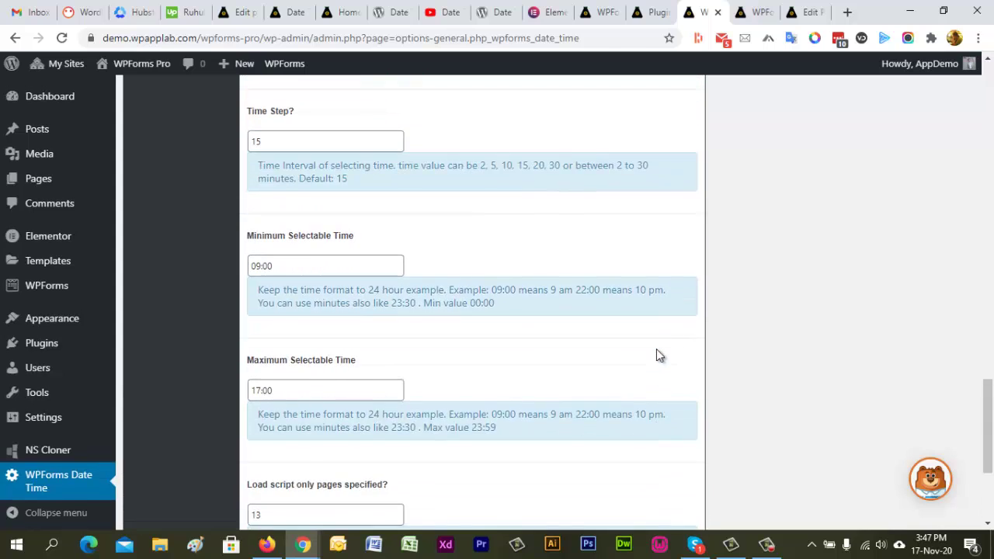
scroll(656, 355, "down", 3)
left_click(750, 12)
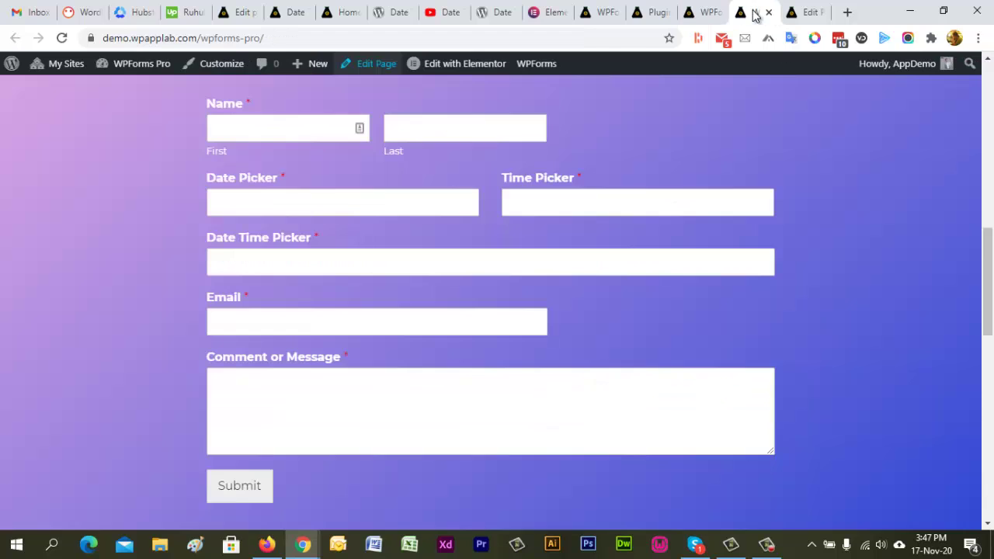